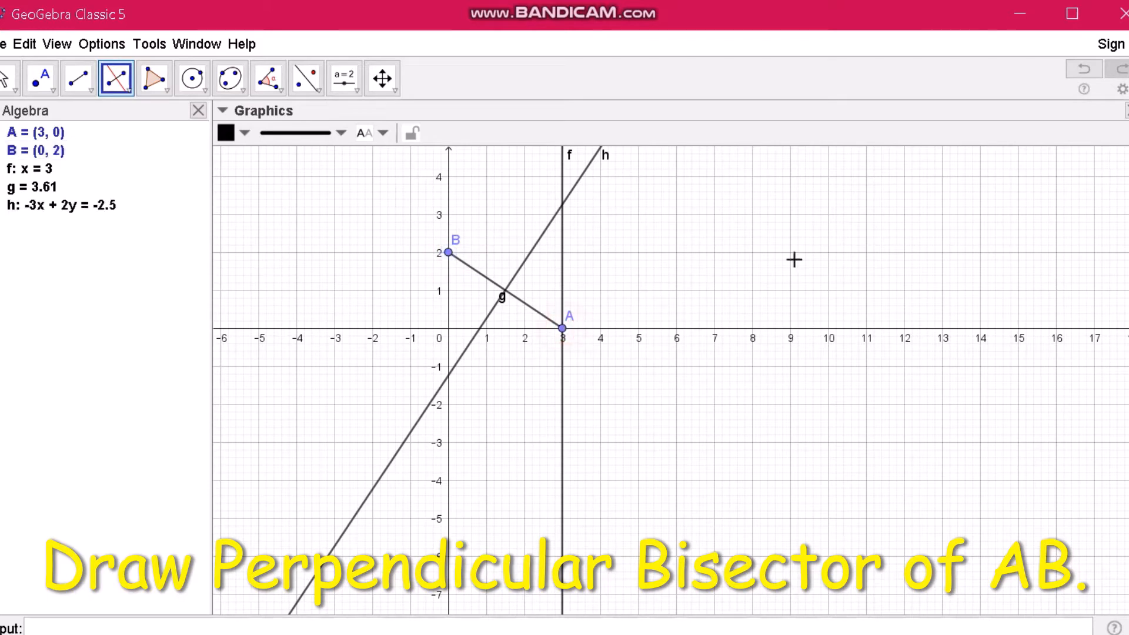
# - Create the intersection point of lines f and h with the Intersect tool
pyautogui.click(53, 91)
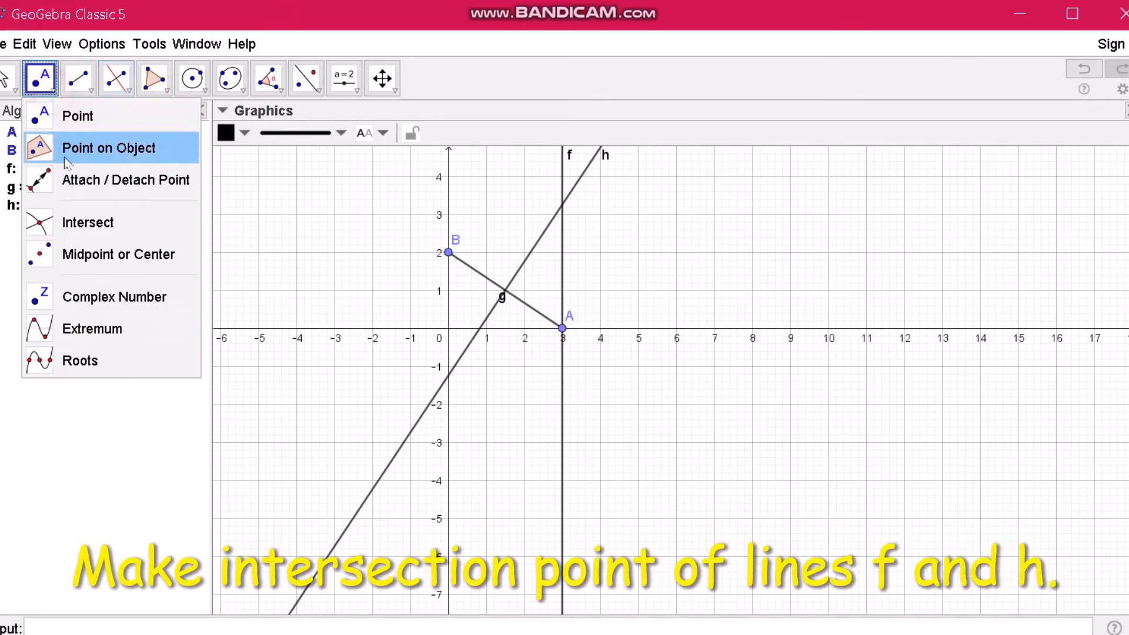
pyautogui.click(74, 220)
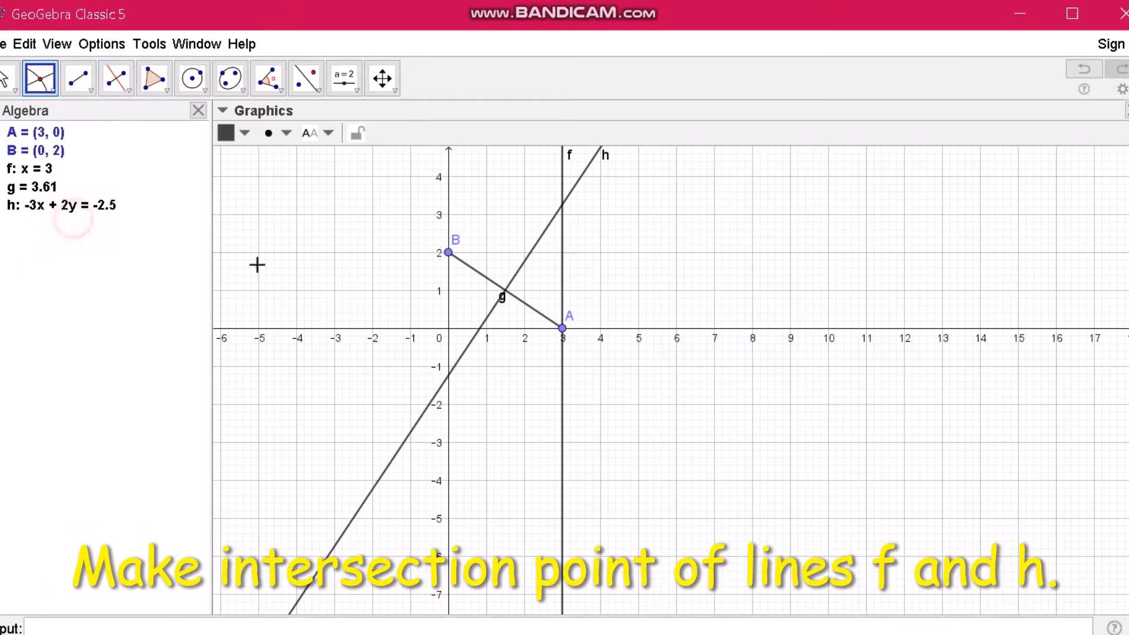
pyautogui.click(542, 235)
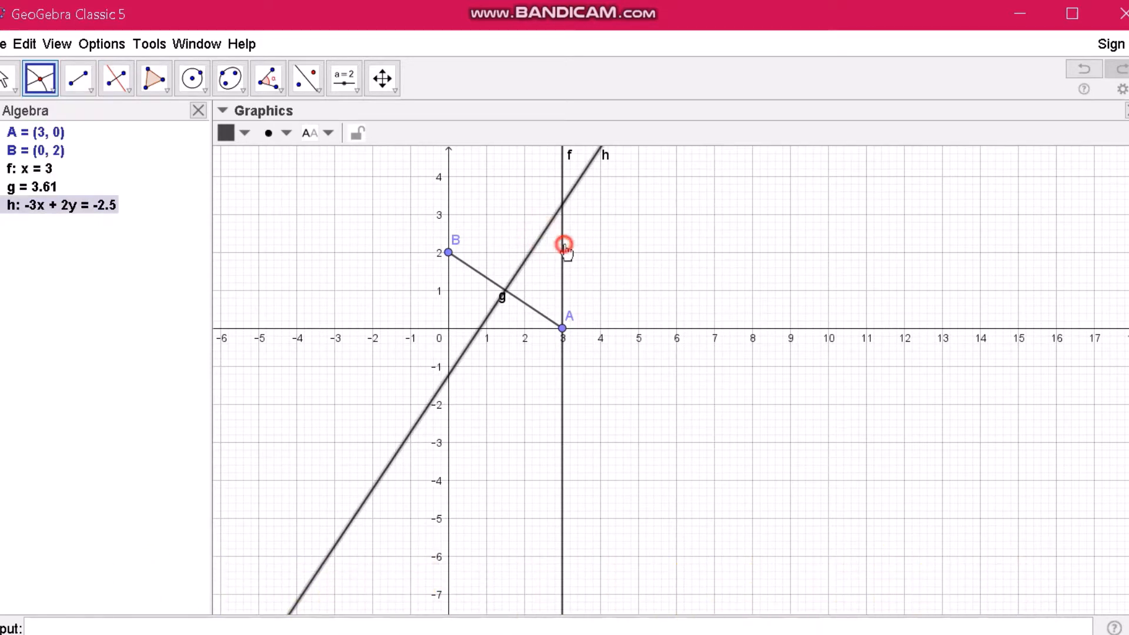
pyautogui.click(563, 246)
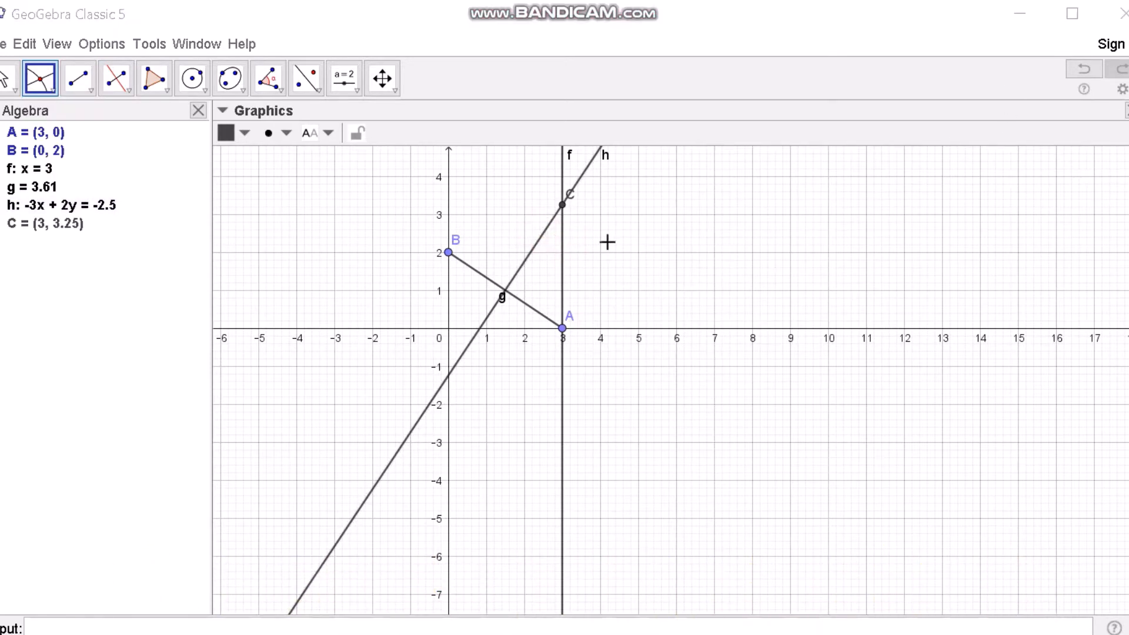
pyautogui.click(563, 207)
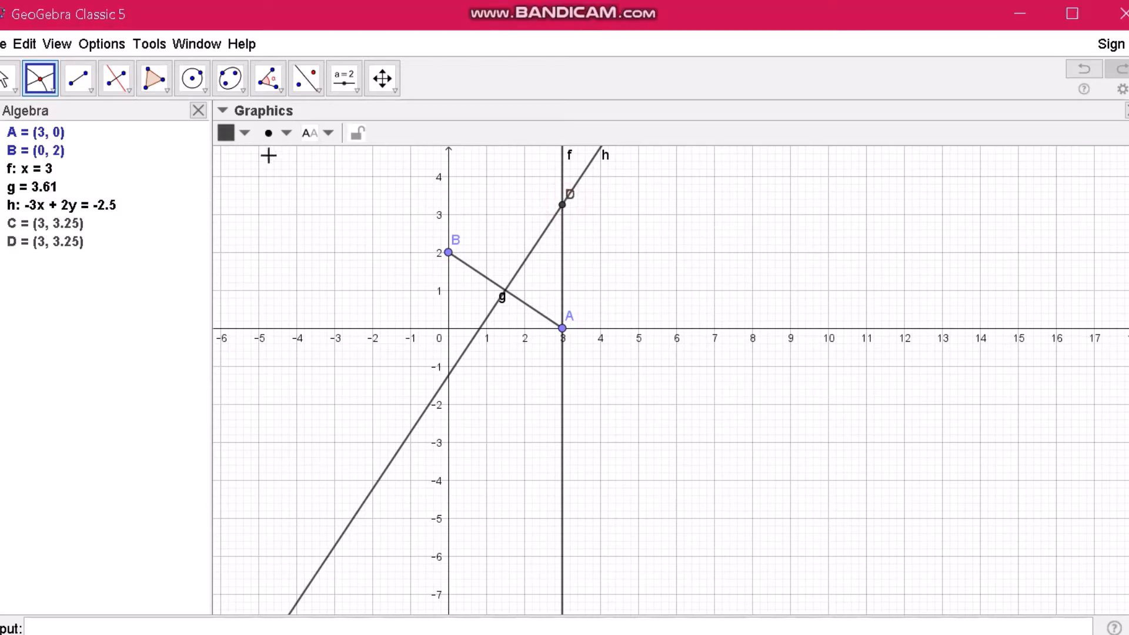
# - Give intersection point D the round dot style and color it red
pyautogui.click(287, 133)
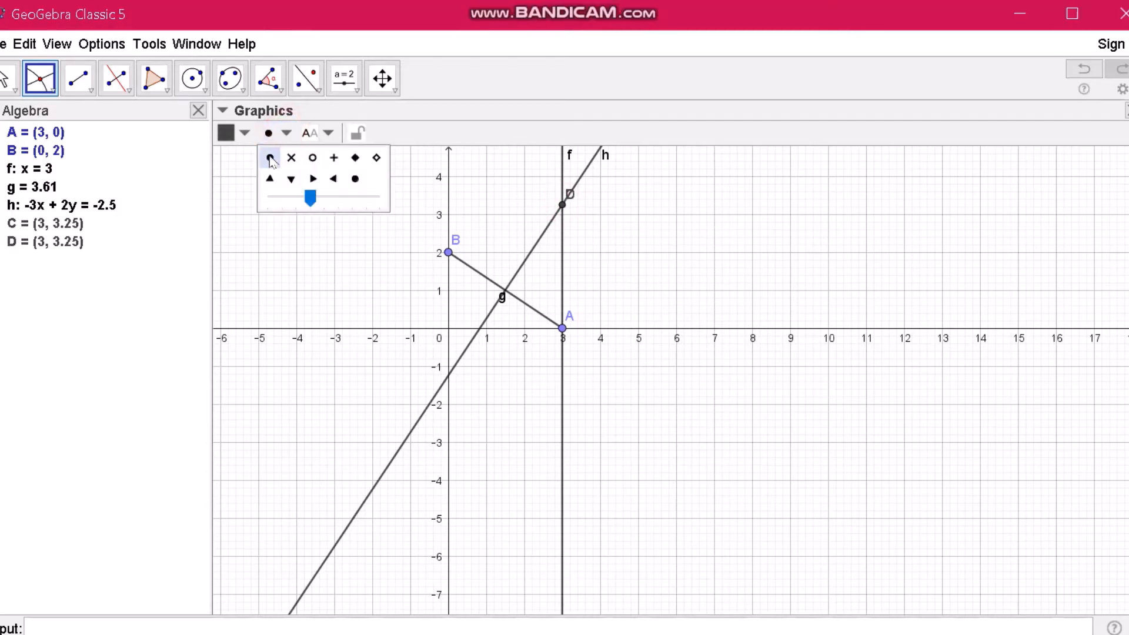
pyautogui.click(270, 158)
pyautogui.click(244, 134)
pyautogui.click(229, 156)
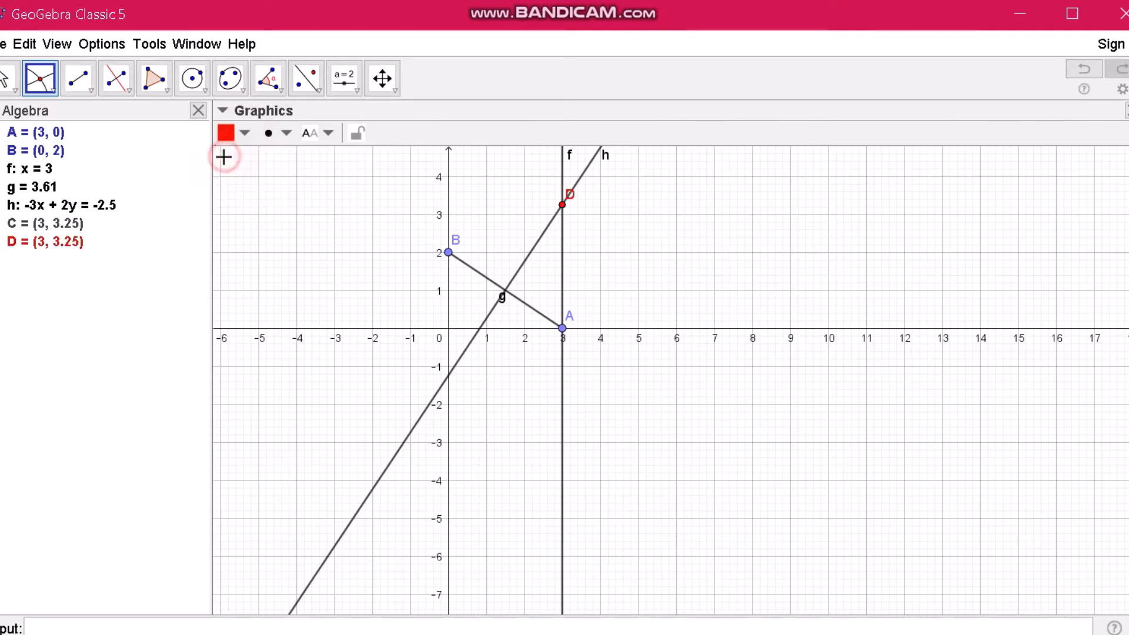
# - Turn on the trace for point C at the intersection of lines f and h
pyautogui.click(8, 78)
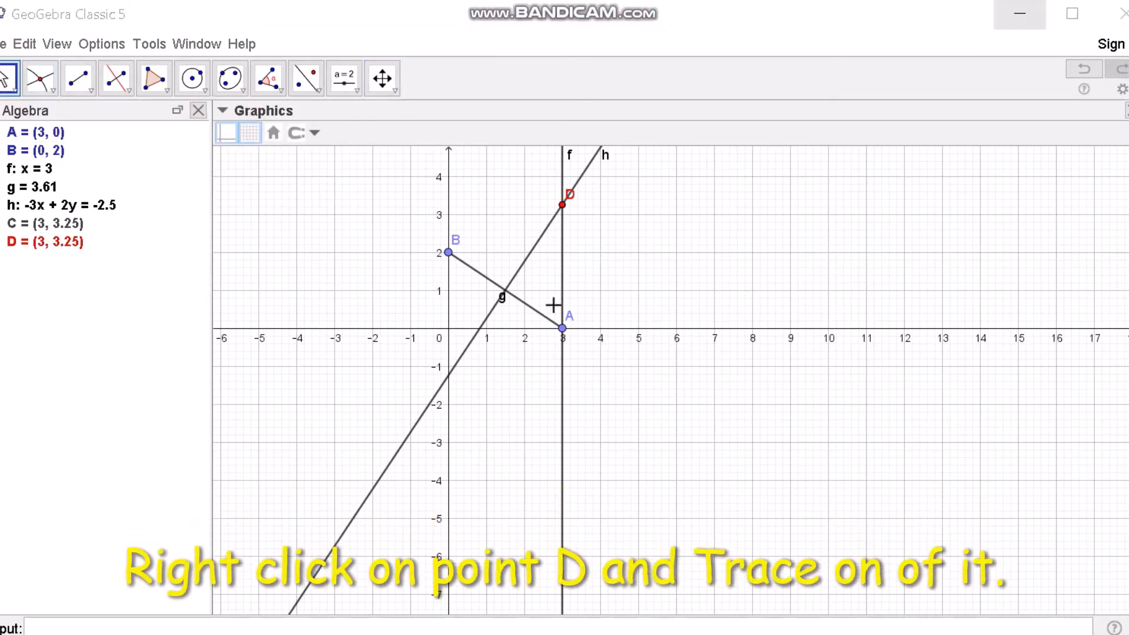
pyautogui.rightClick(563, 207)
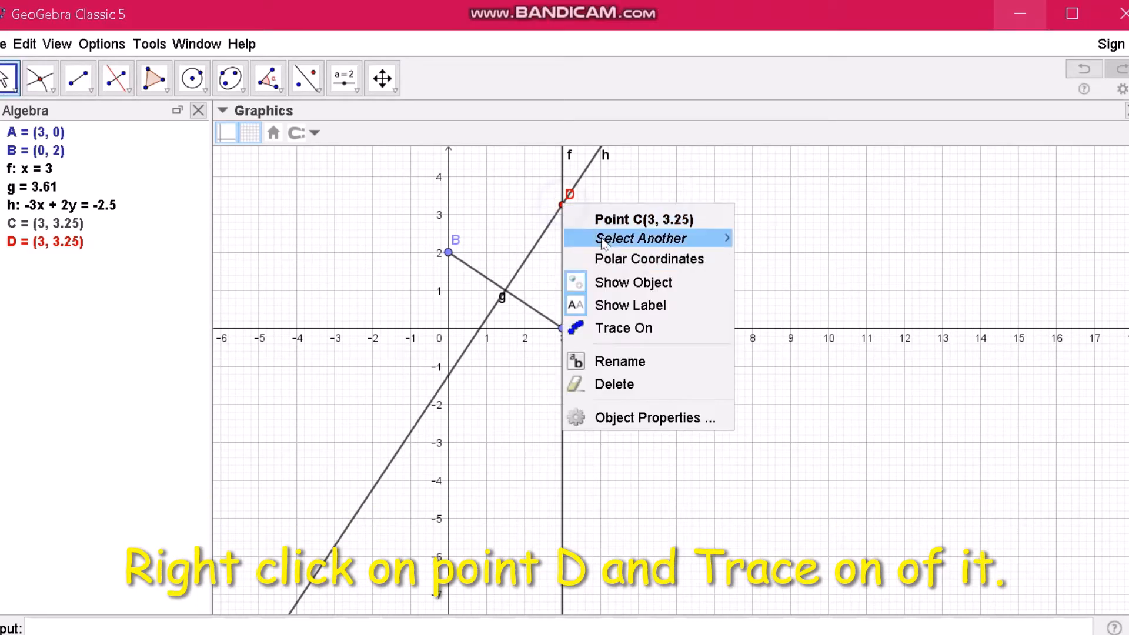
pyautogui.click(674, 327)
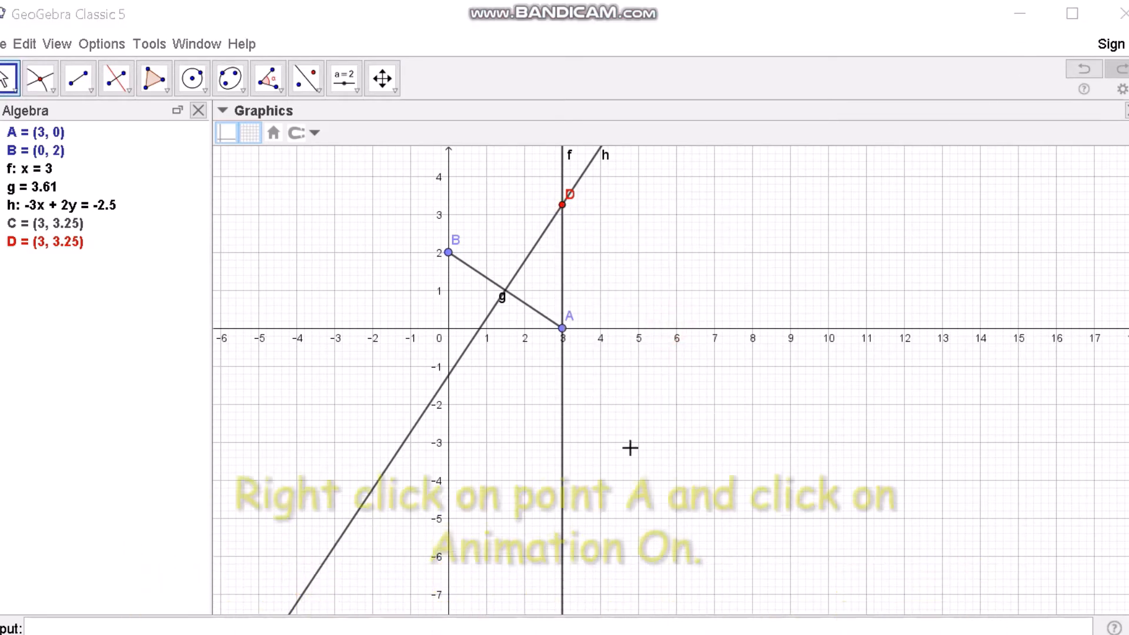
# - Start the animation of point A so the intersection point traces its curve, and pause it partway
pyautogui.rightClick(562, 331)
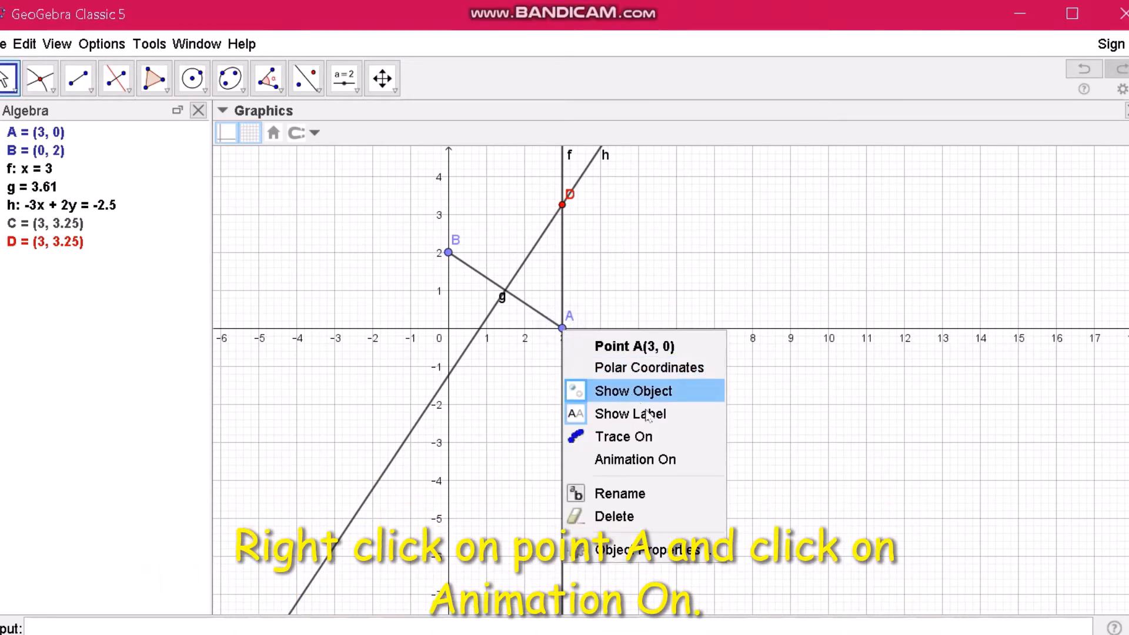
pyautogui.click(670, 460)
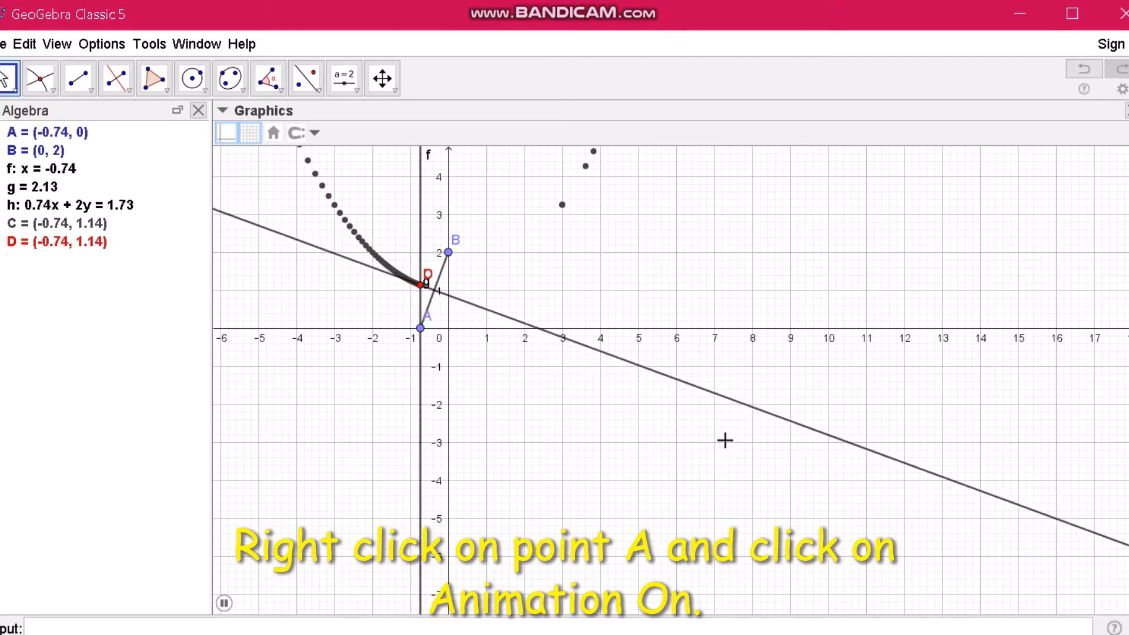
pyautogui.click(224, 603)
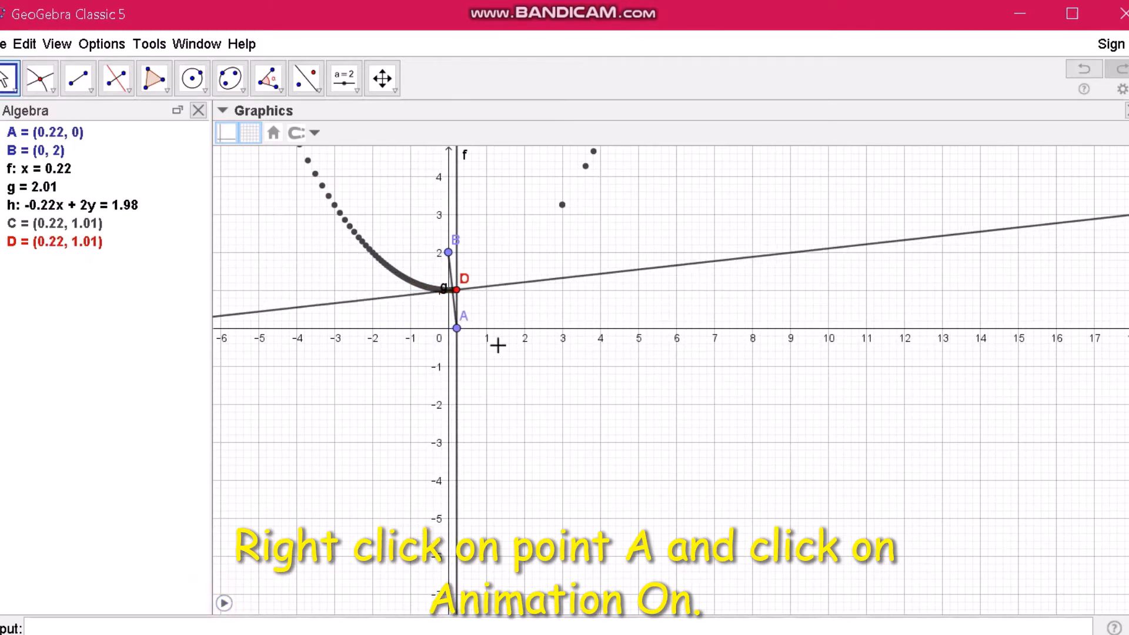
pyautogui.click(224, 603)
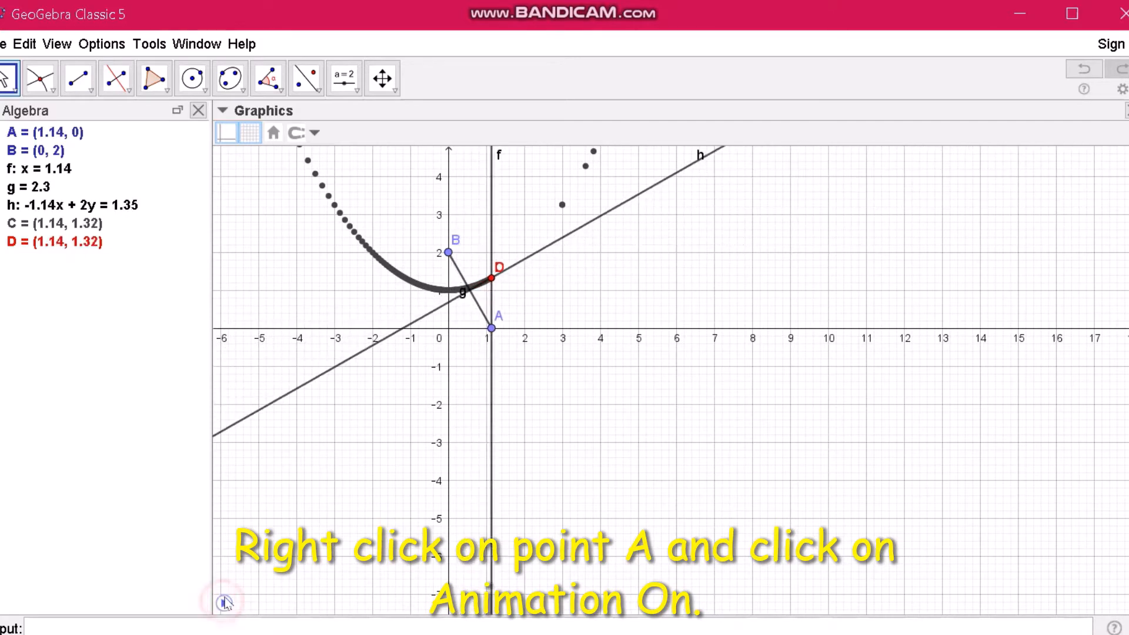
# - Color traced point C red and run point A's animation again to redraw the trace, pausing it at the end
pyautogui.rightClick(491, 280)
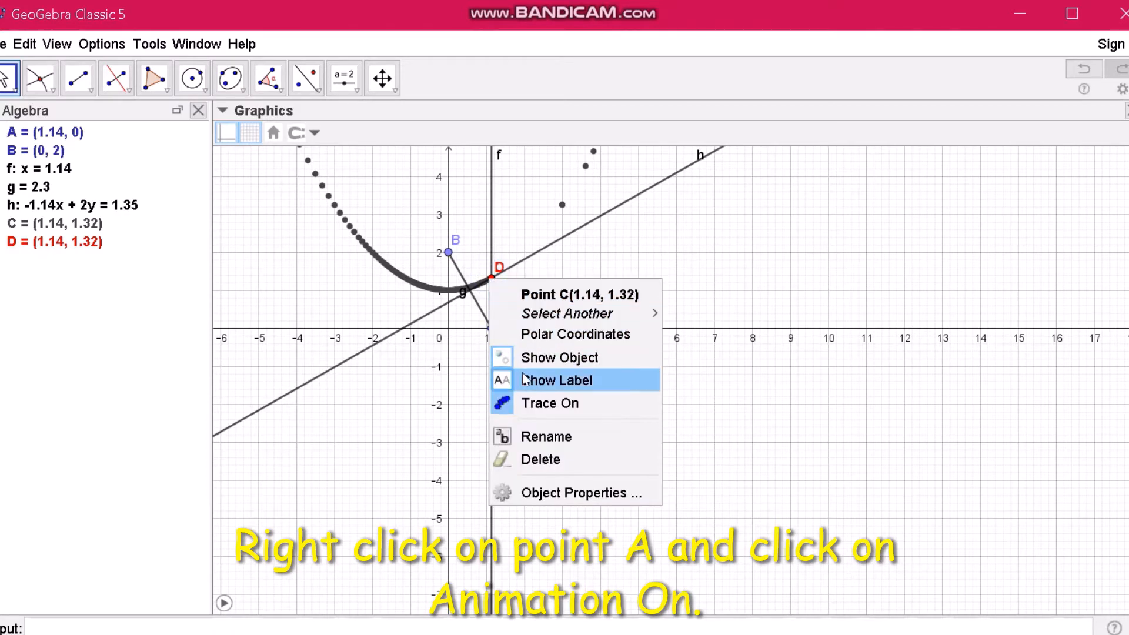
pyautogui.click(313, 137)
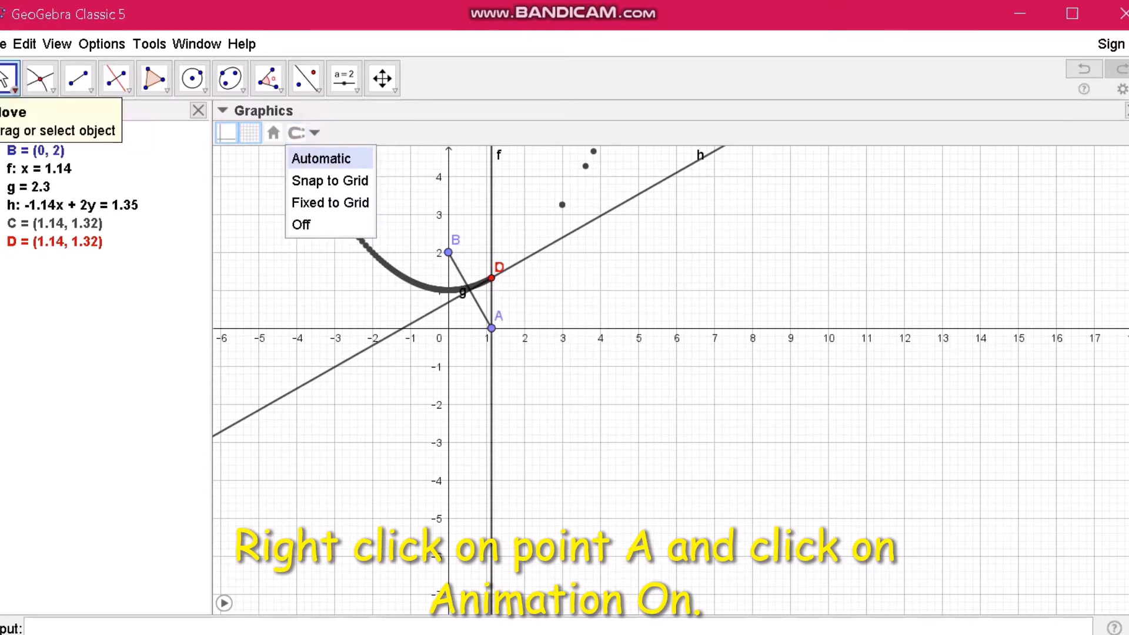
pyautogui.click(7, 80)
pyautogui.click(493, 282)
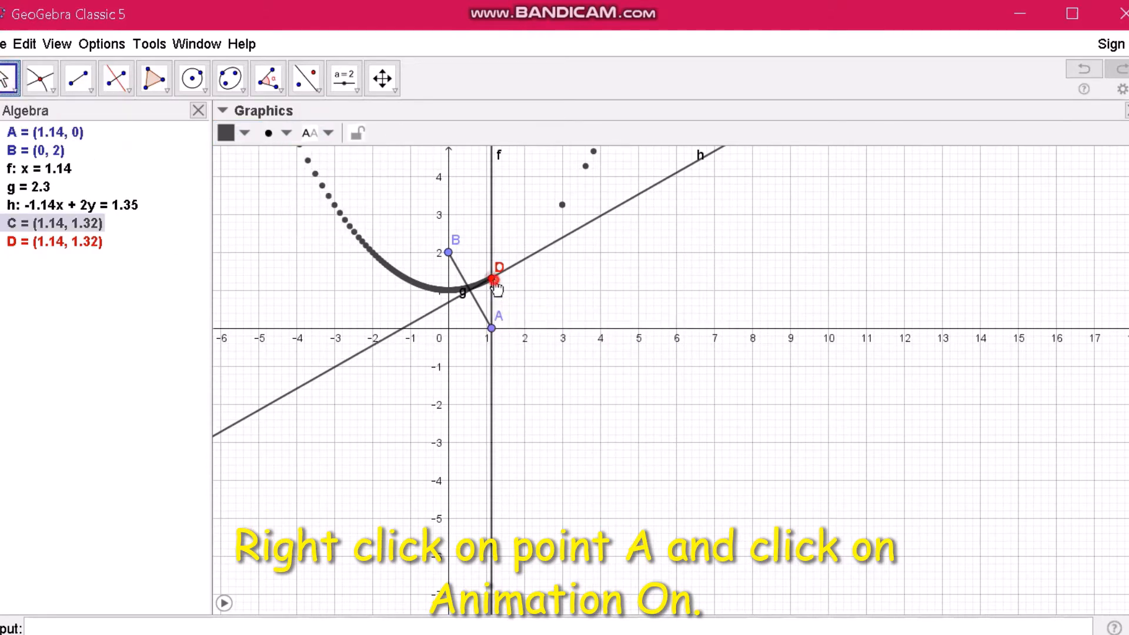
pyautogui.click(245, 132)
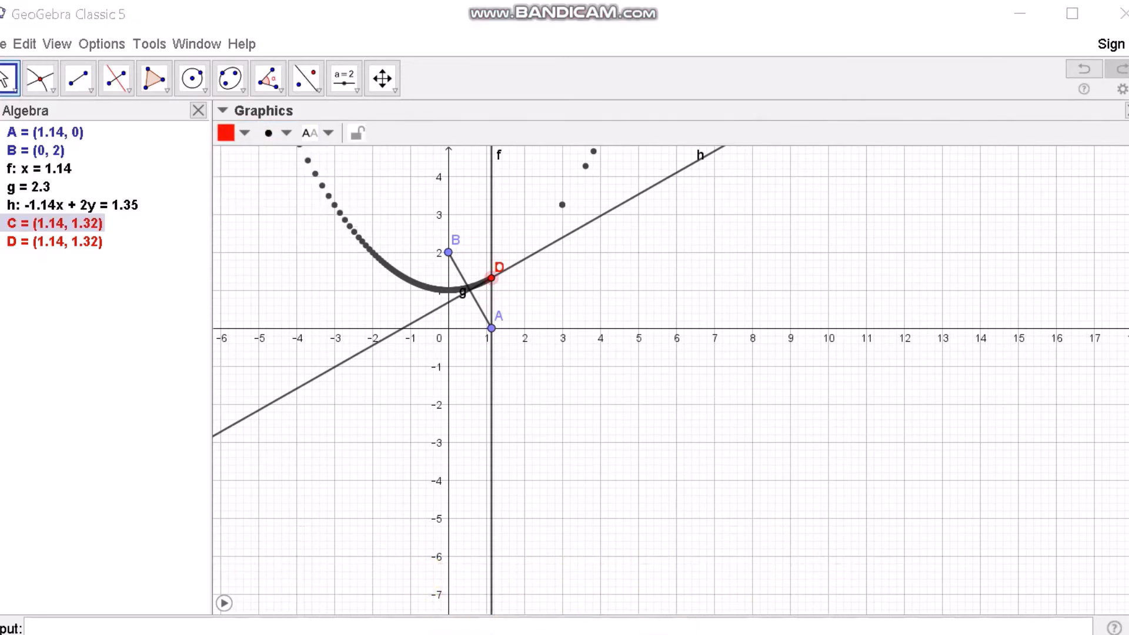
pyautogui.click(224, 602)
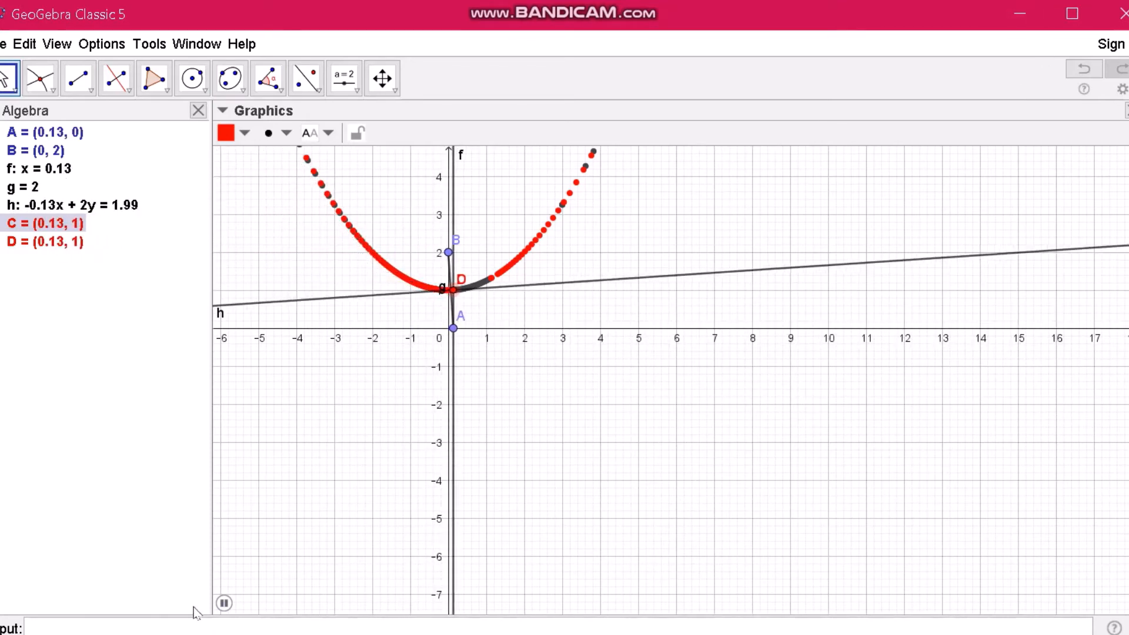
pyautogui.click(224, 602)
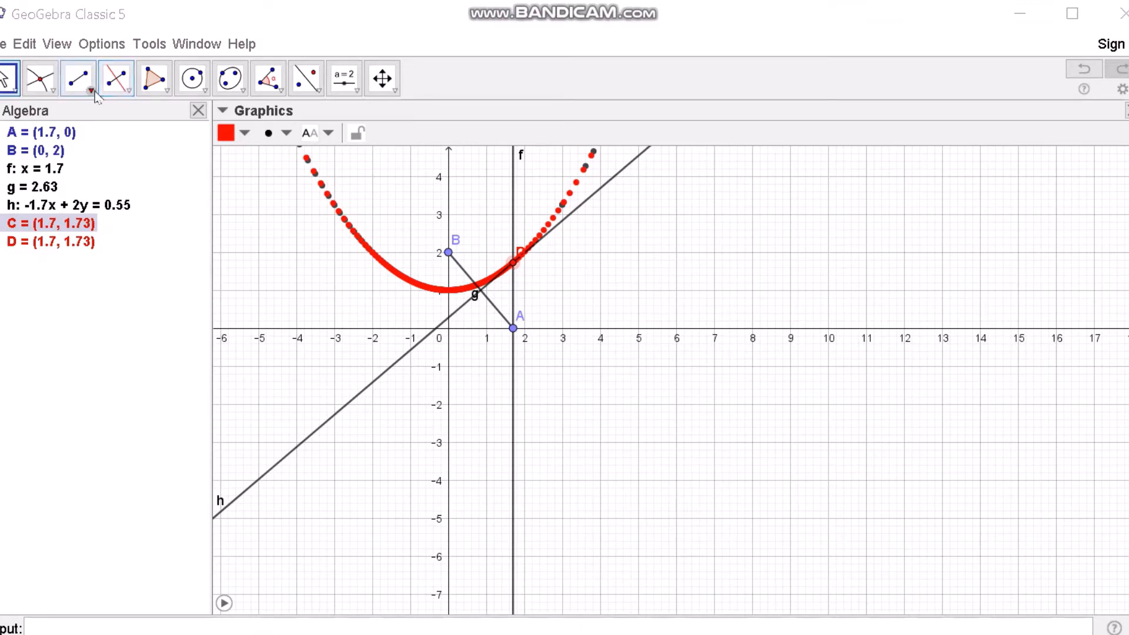
# - Draw a line along the x-axis through two new points at about (-5.48, 0) and (8.28, 0)
pyautogui.click(95, 94)
pyautogui.click(97, 114)
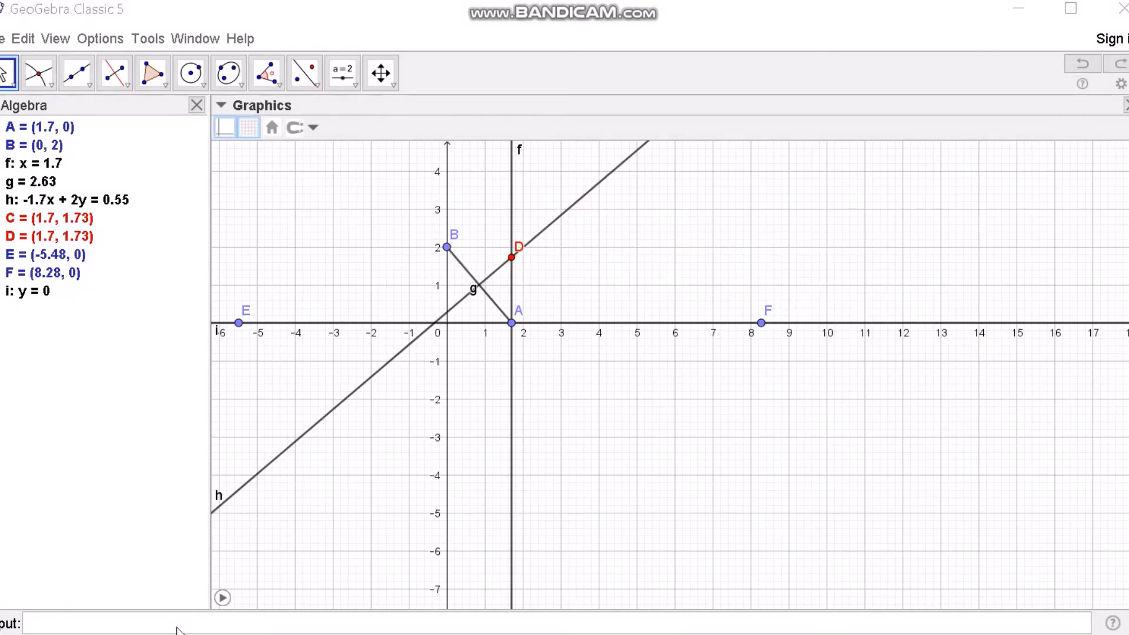
# - Replay point A's animation to trace the red curve, and leave it running in a wider view
pyautogui.click(223, 599)
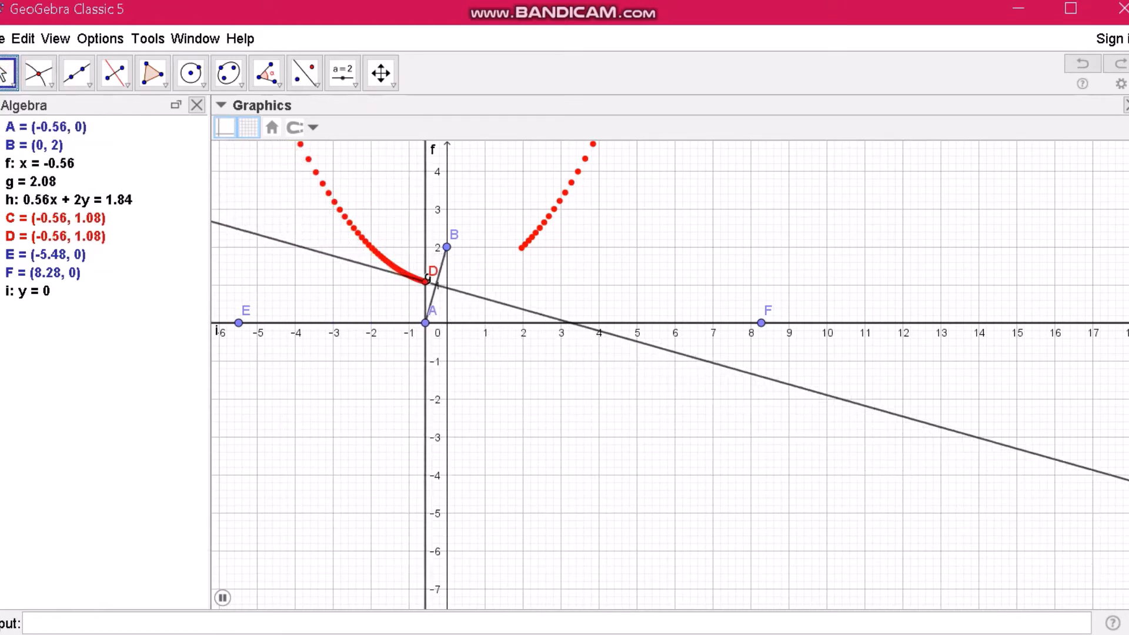
pyautogui.click(224, 598)
pyautogui.moveTo(284, 447); pyautogui.dragTo(353, 481)
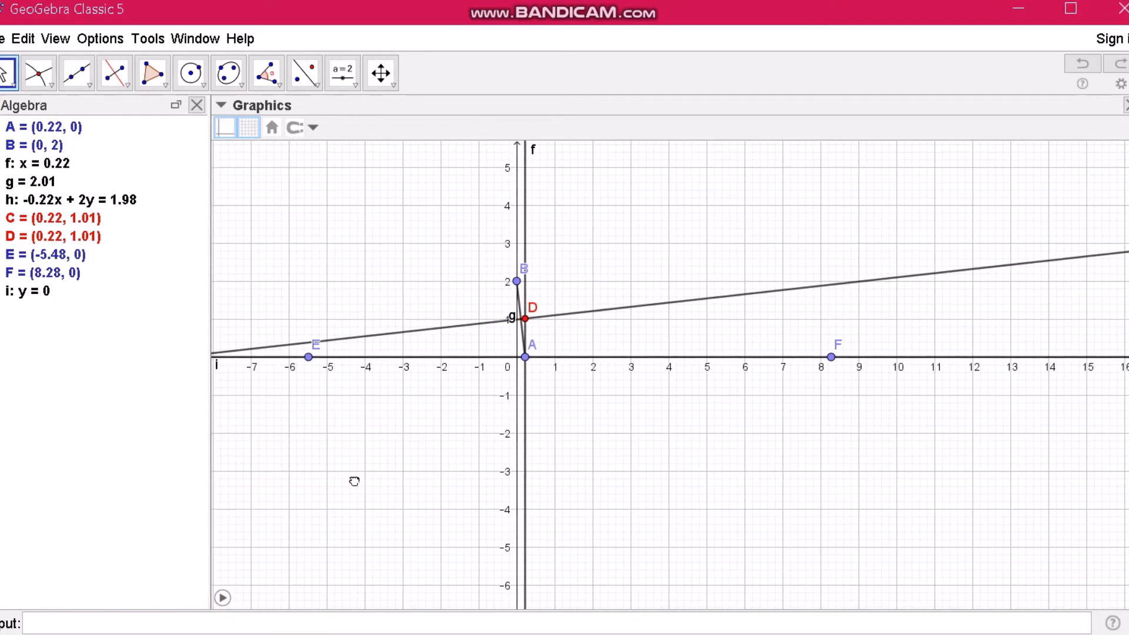
pyautogui.click(223, 599)
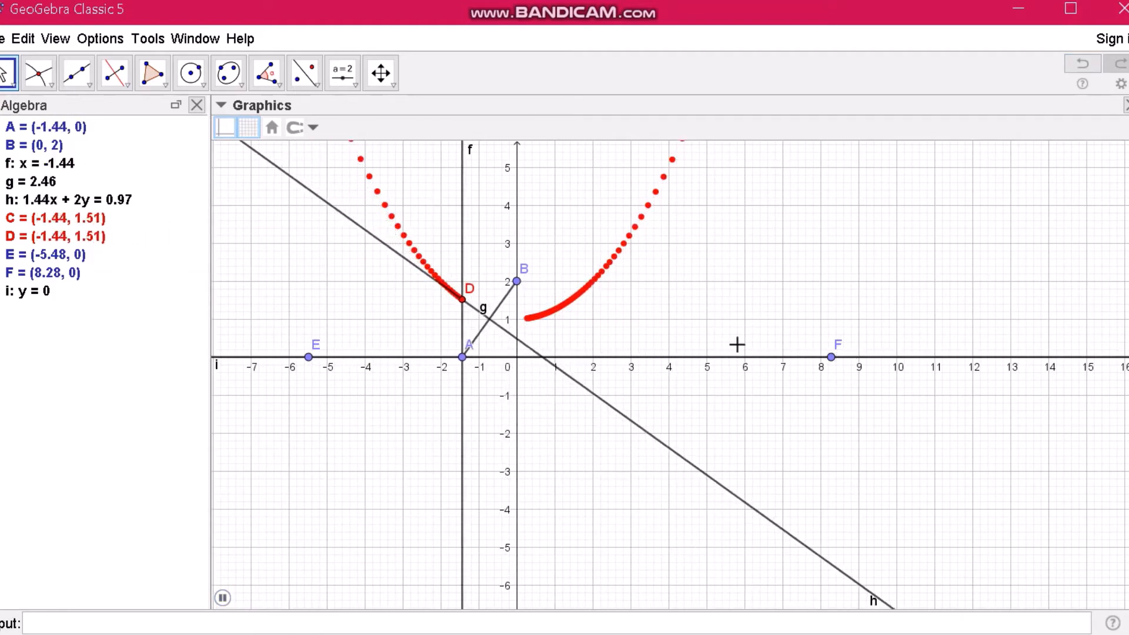
pyautogui.scroll(-5, 737, 344)
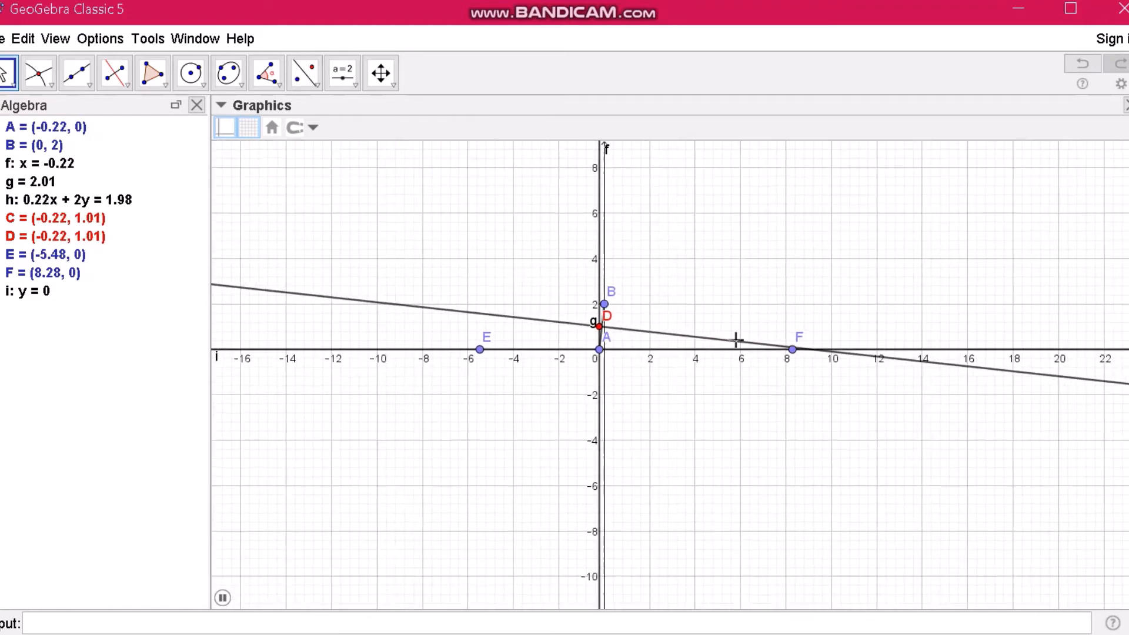
pyautogui.scroll(-3, 737, 339)
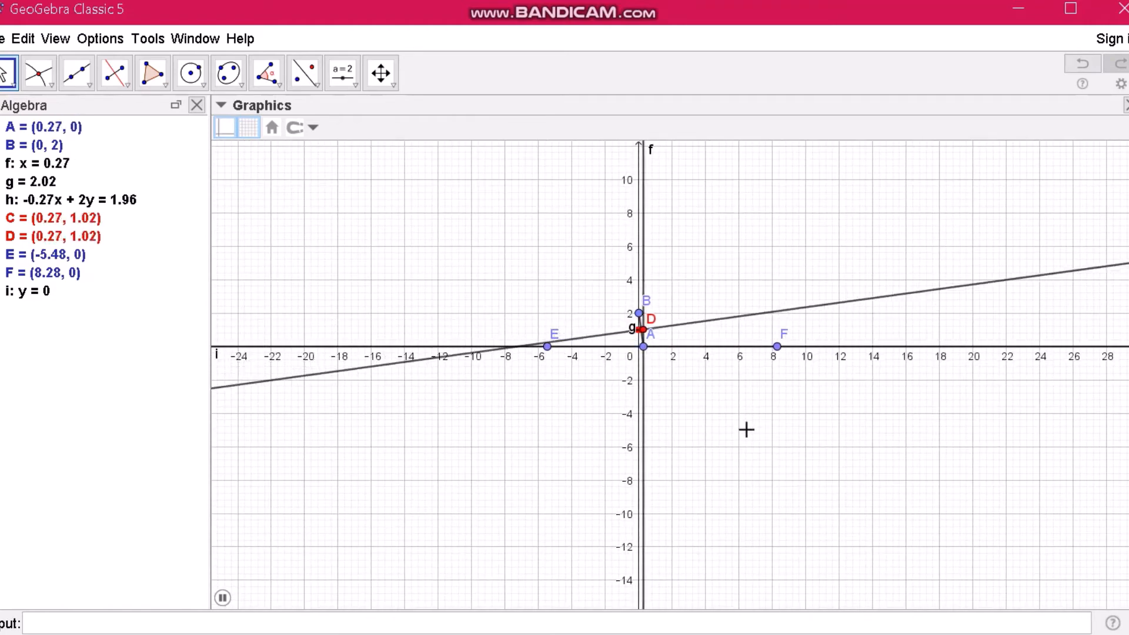
pyautogui.moveTo(745, 430); pyautogui.dragTo(793, 506)
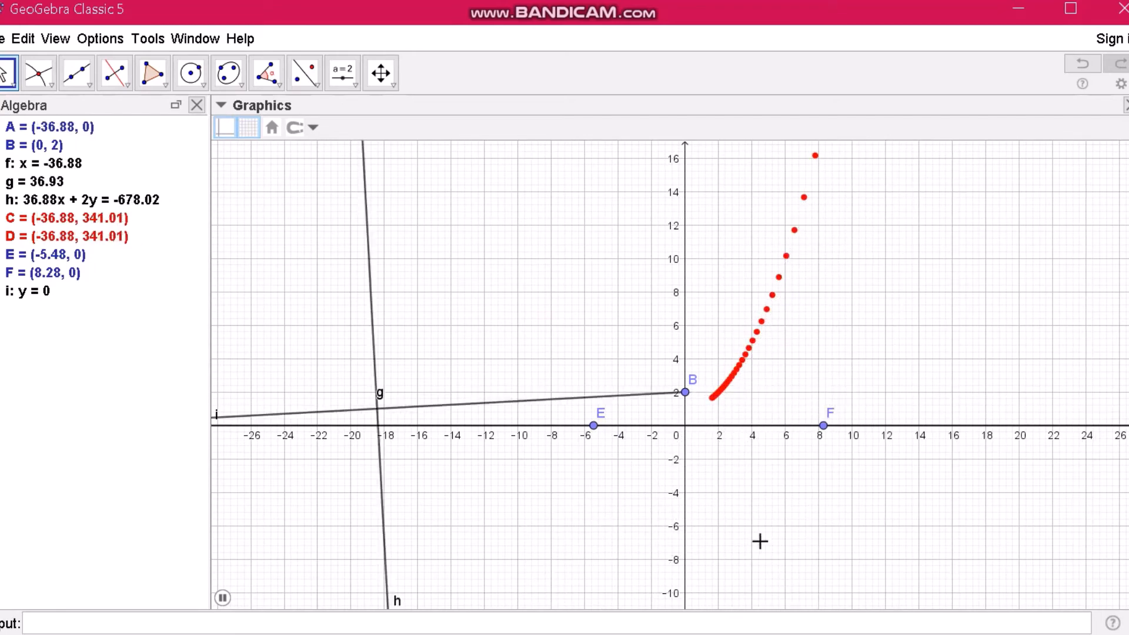
# - Hide the grid in the graphics view while keeping the axes displayed
pyautogui.rightClick(423, 382)
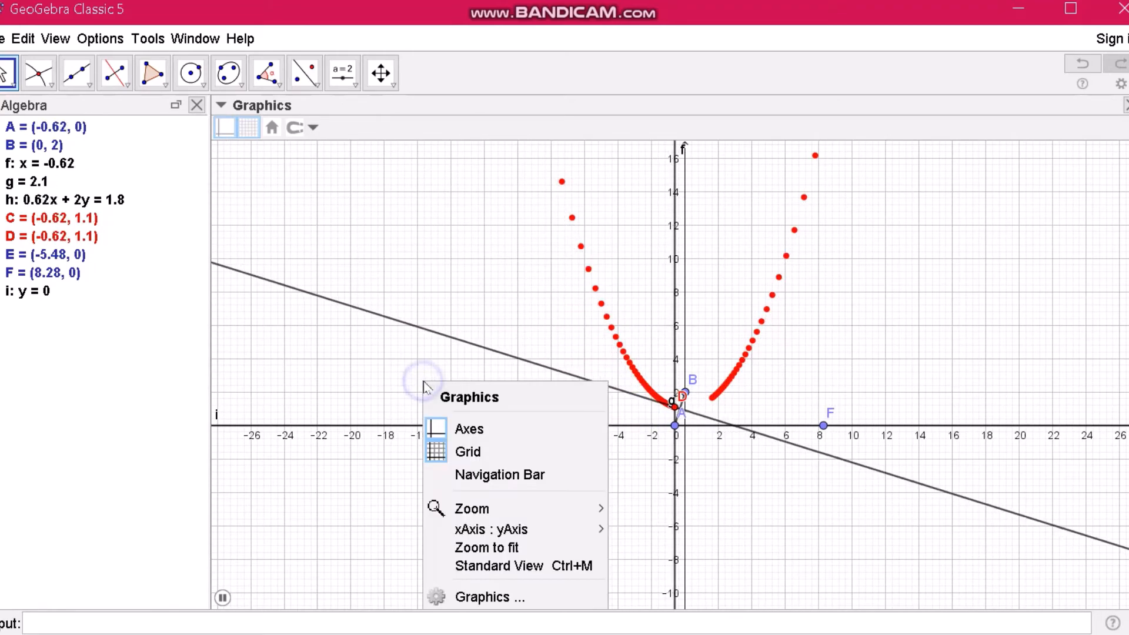
pyautogui.click(438, 451)
pyautogui.rightClick(399, 334)
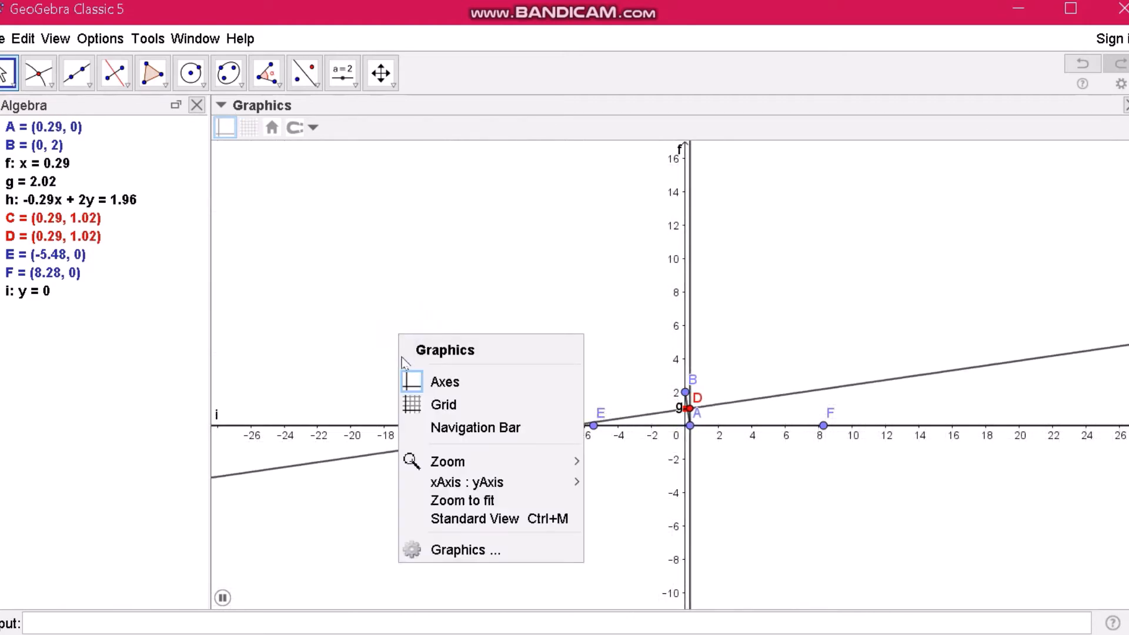
pyautogui.click(363, 407)
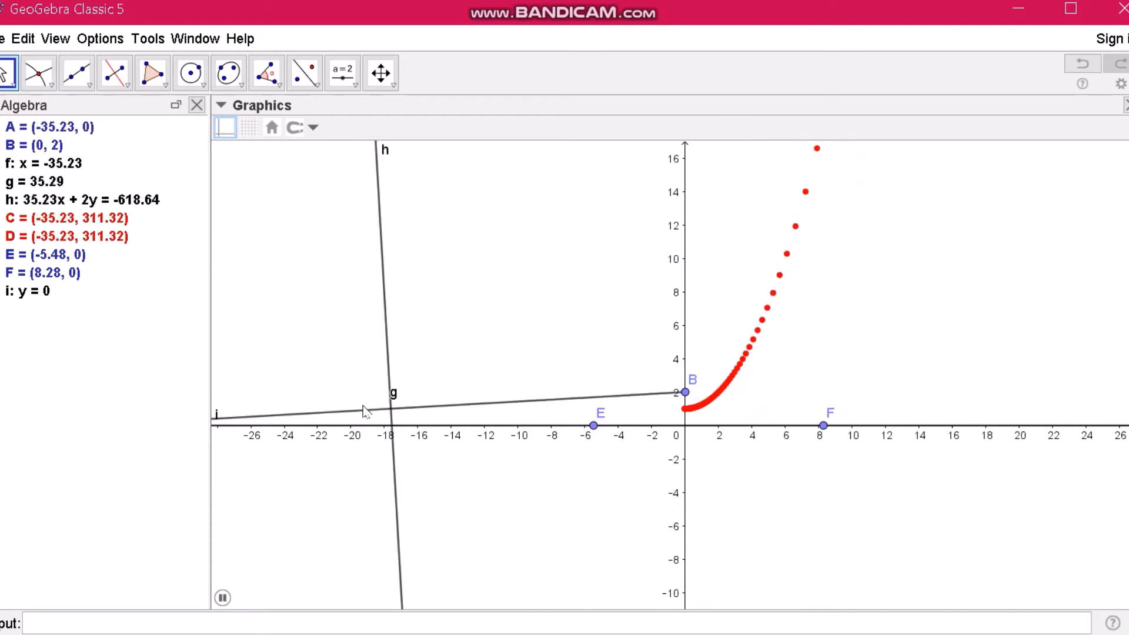
# - Set the background color of the graphics view to light yellow in its preferences
pyautogui.rightClick(355, 356)
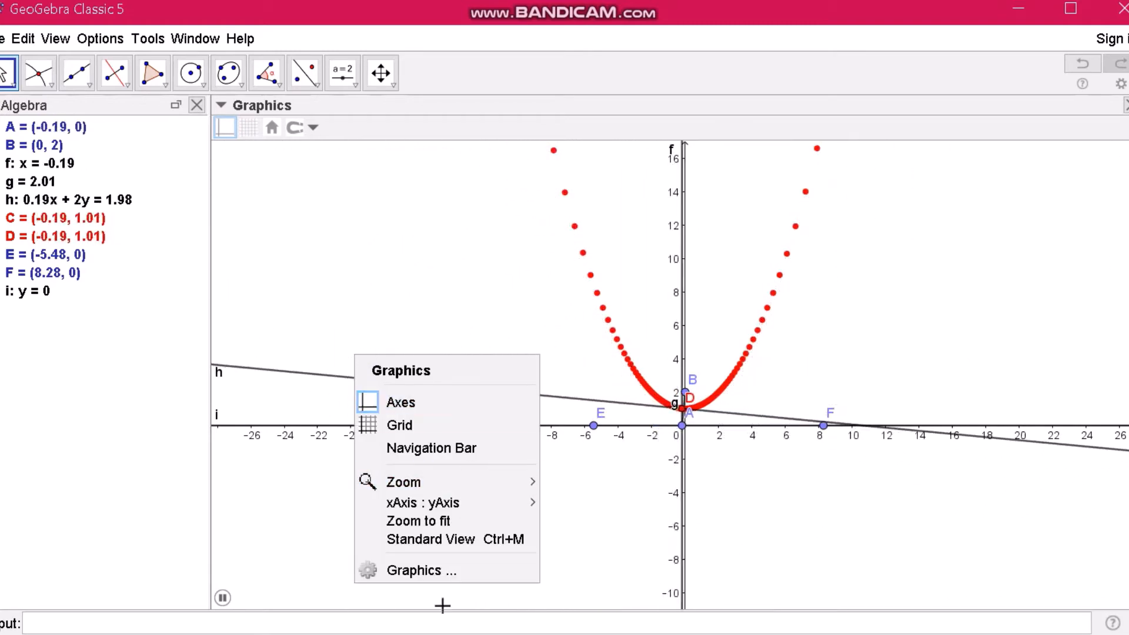
pyautogui.click(471, 569)
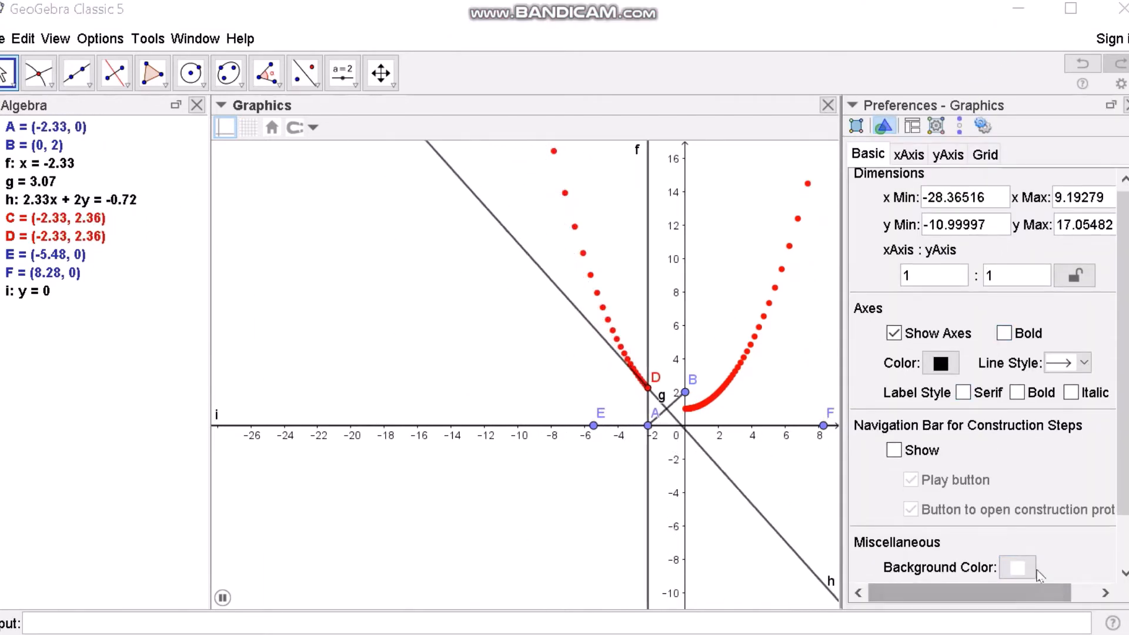
pyautogui.click(1016, 566)
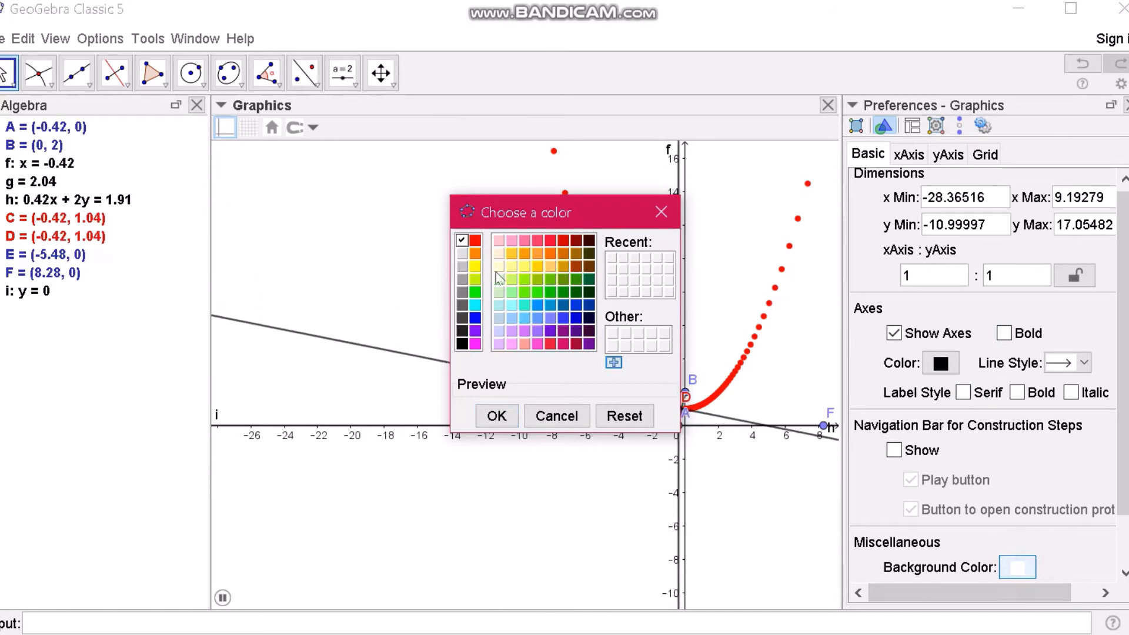
pyautogui.click(512, 266)
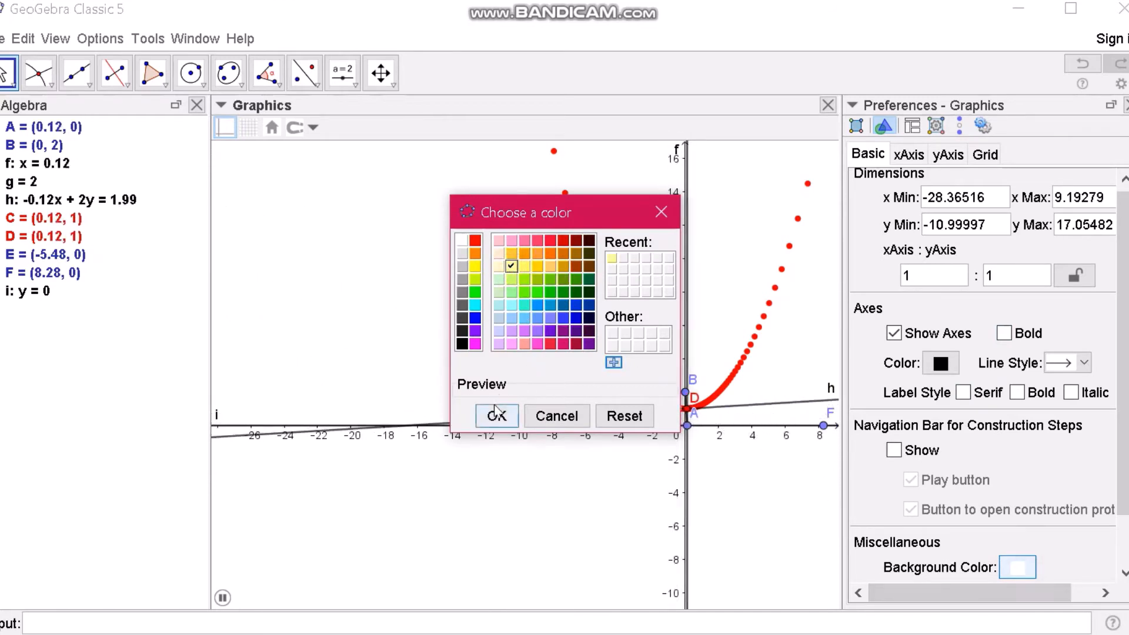
pyautogui.click(496, 415)
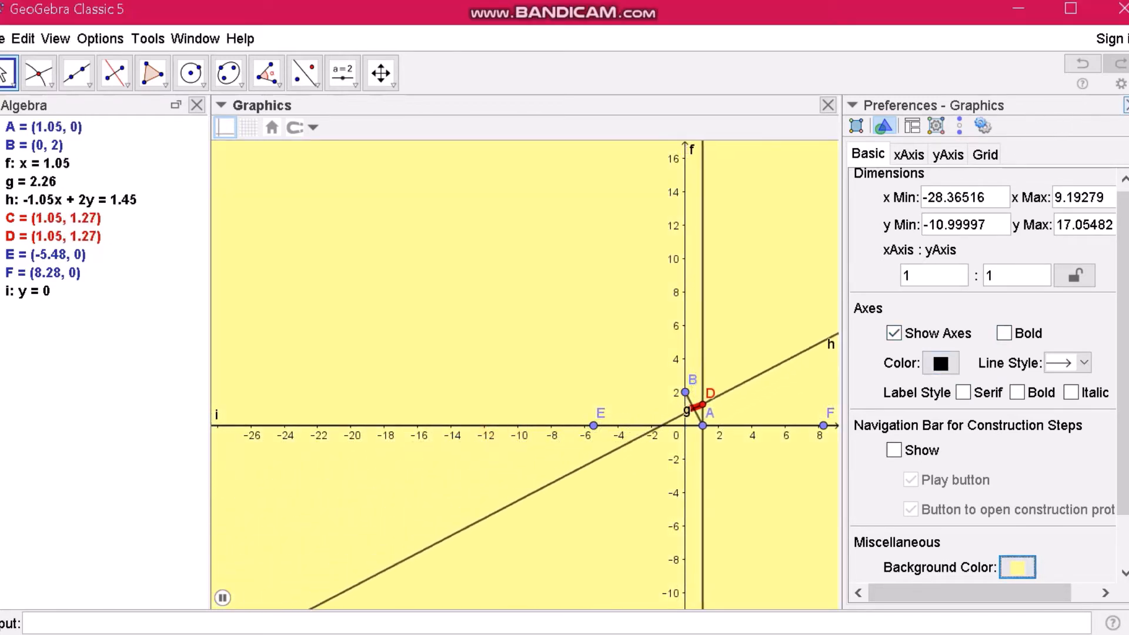
# - Close the graphics preferences, and resume point A's animation to extend the red trace before pausing it
pyautogui.click(1124, 105)
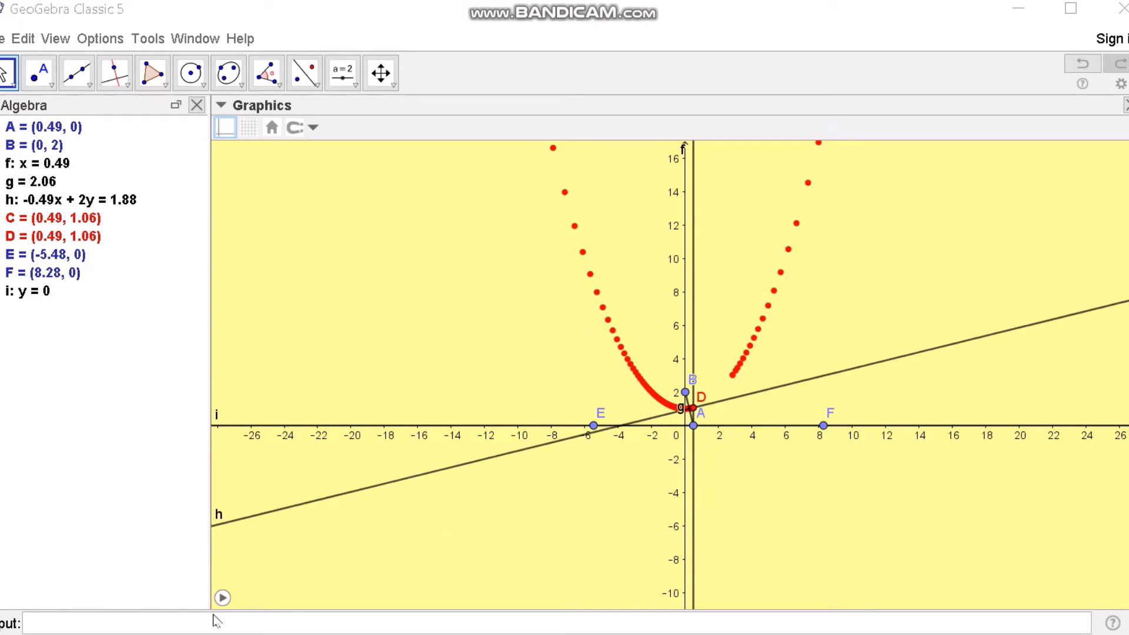
pyautogui.click(215, 620)
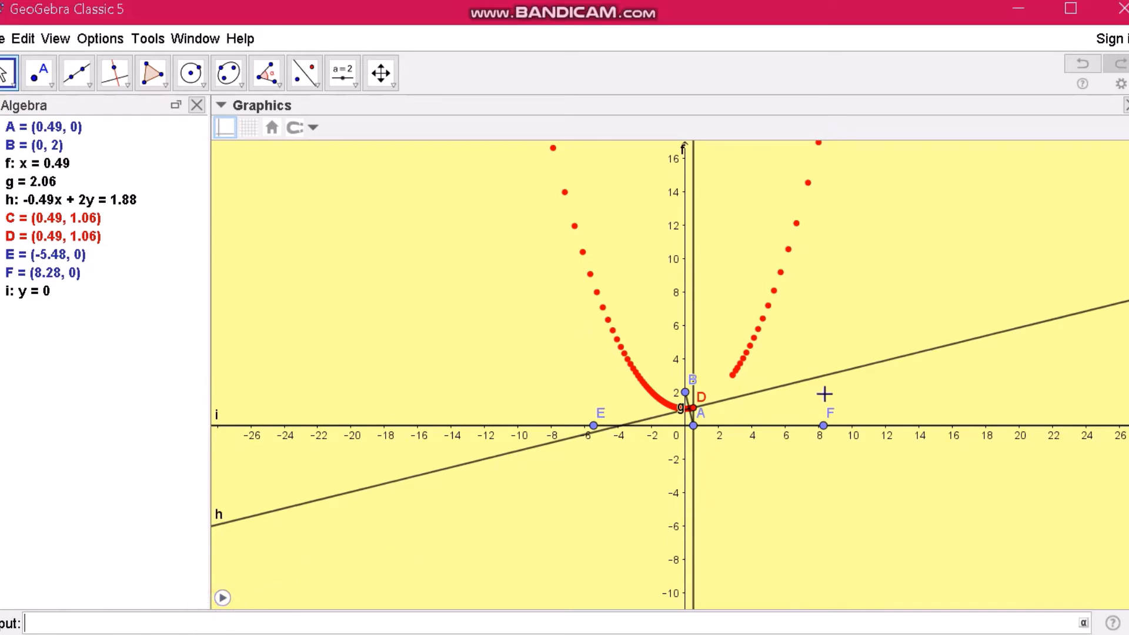
pyautogui.click(221, 598)
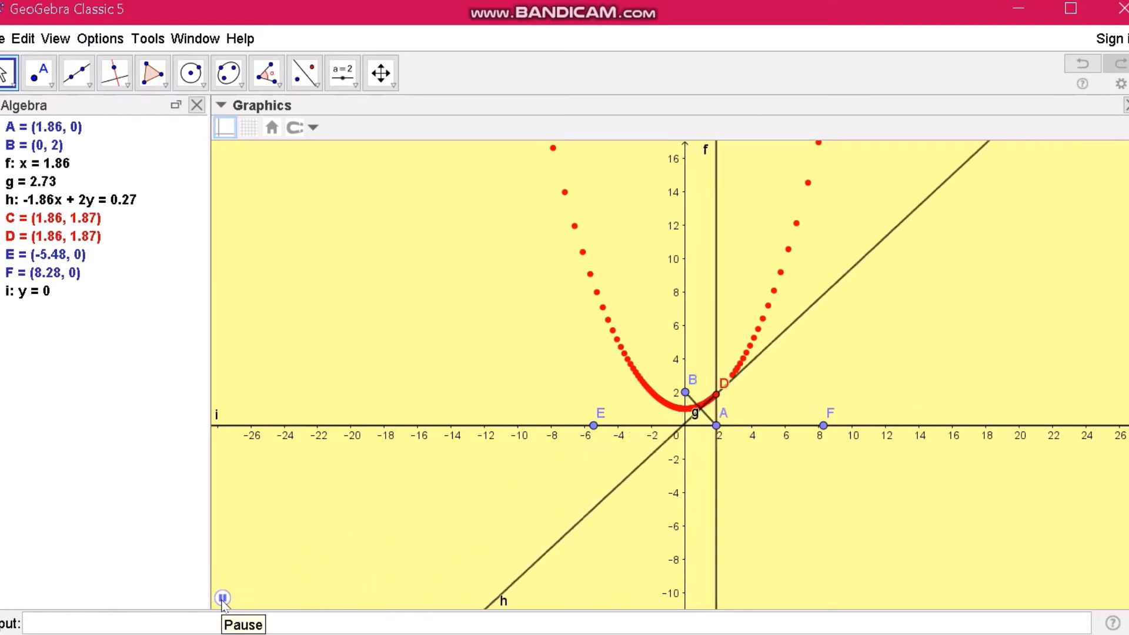
pyautogui.click(222, 599)
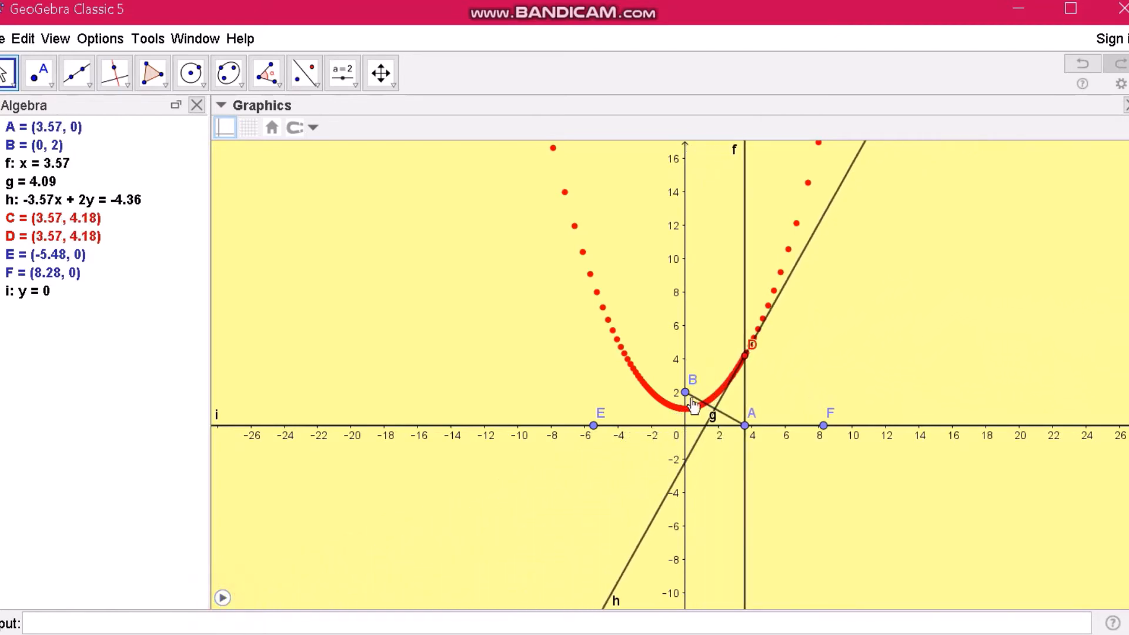
# - Hide the perpendicular bisector h, the perpendicular line f and segment g in the graphics view
pyautogui.rightClick(798, 266)
pyautogui.click(893, 376)
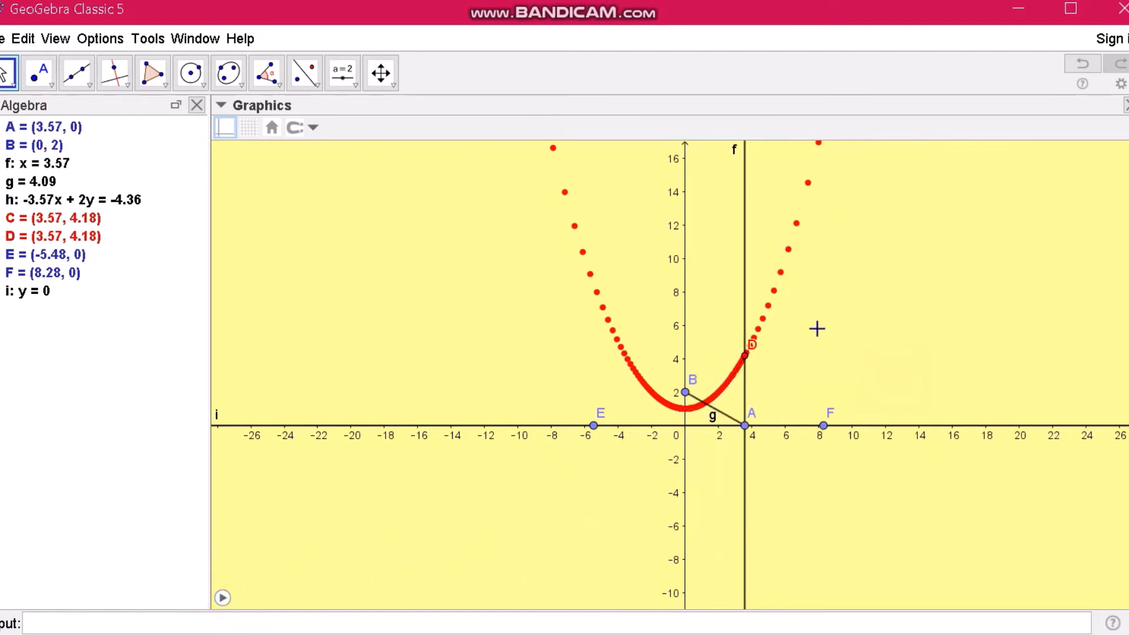
pyautogui.rightClick(744, 272)
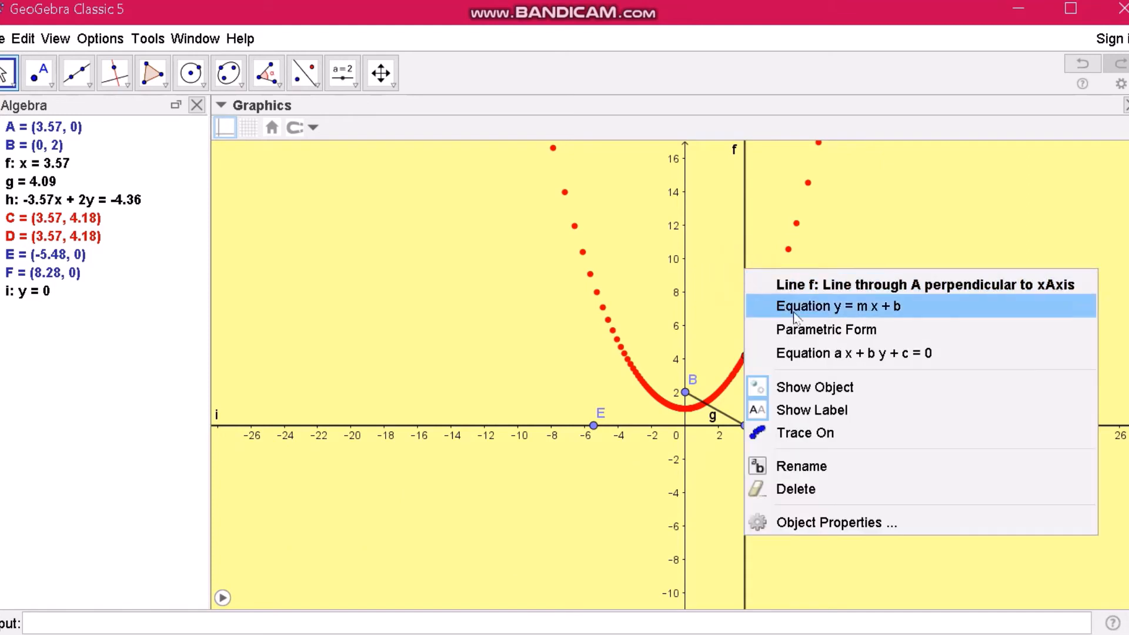
pyautogui.click(841, 386)
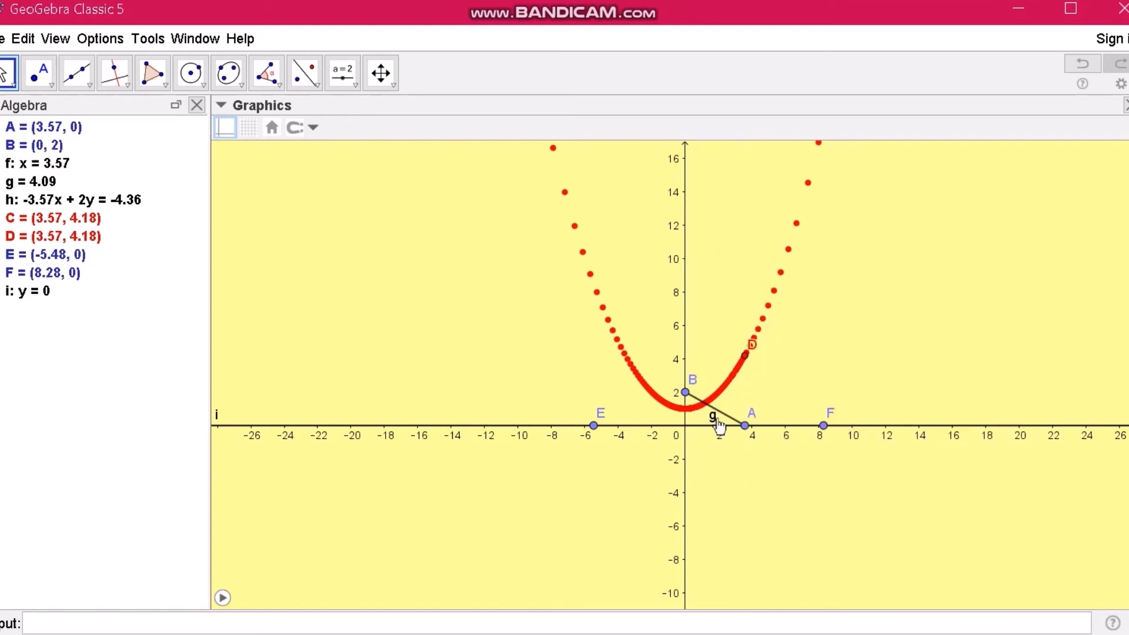
pyautogui.rightClick(723, 419)
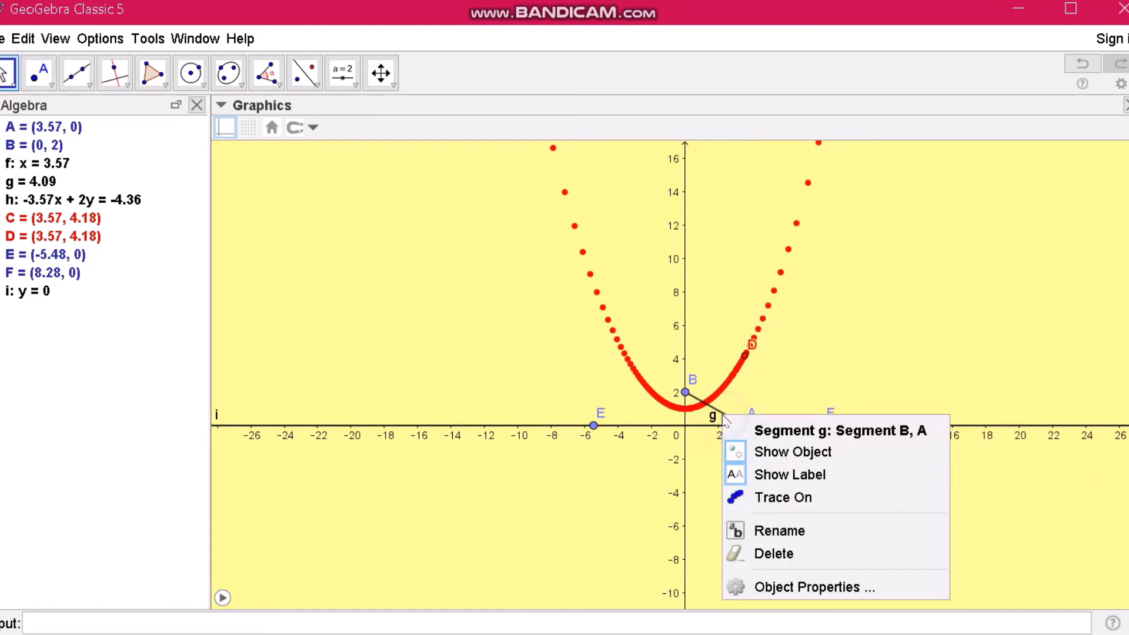
pyautogui.click(820, 453)
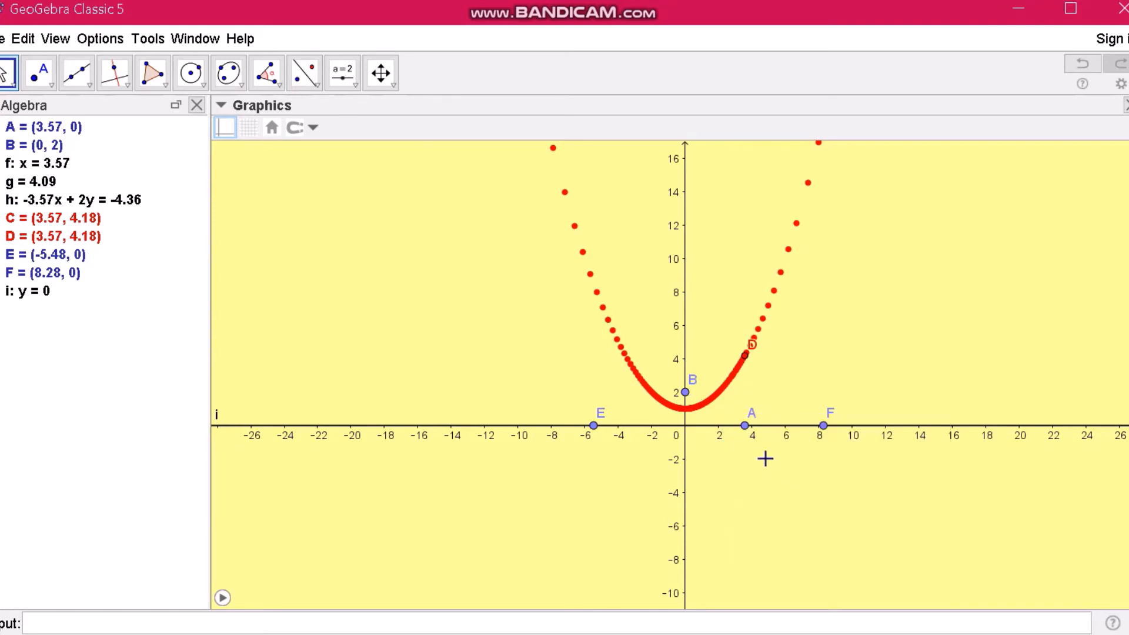
# - Hide points A, F, E and B so that the traced curve stands without its construction points
pyautogui.rightClick(743, 426)
pyautogui.click(812, 487)
pyautogui.rightClick(824, 427)
pyautogui.click(893, 486)
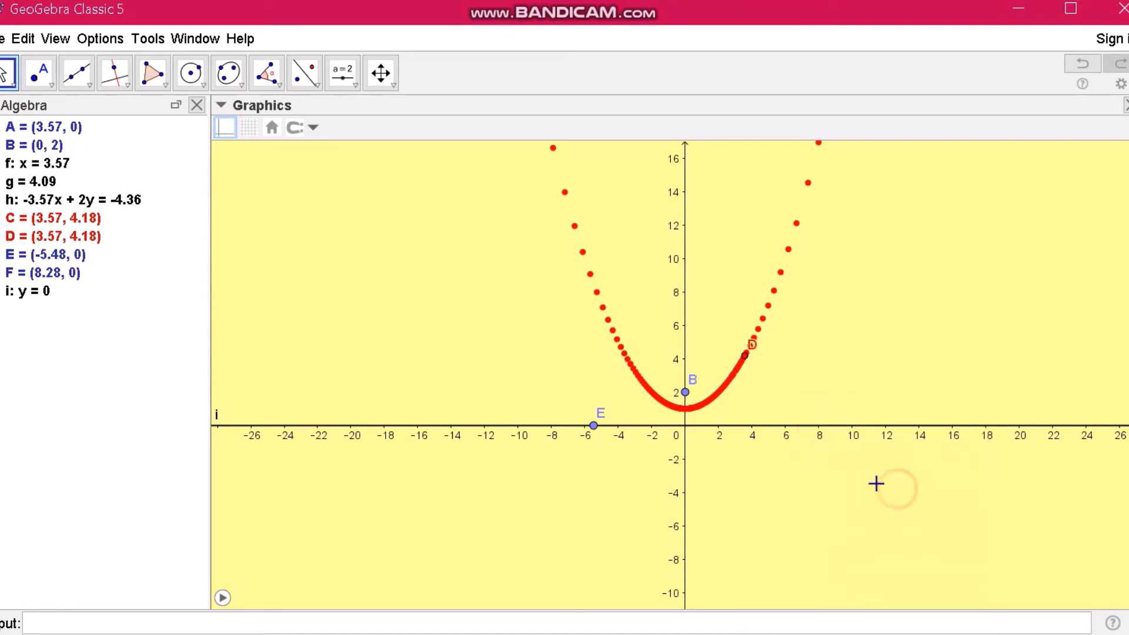
pyautogui.rightClick(592, 428)
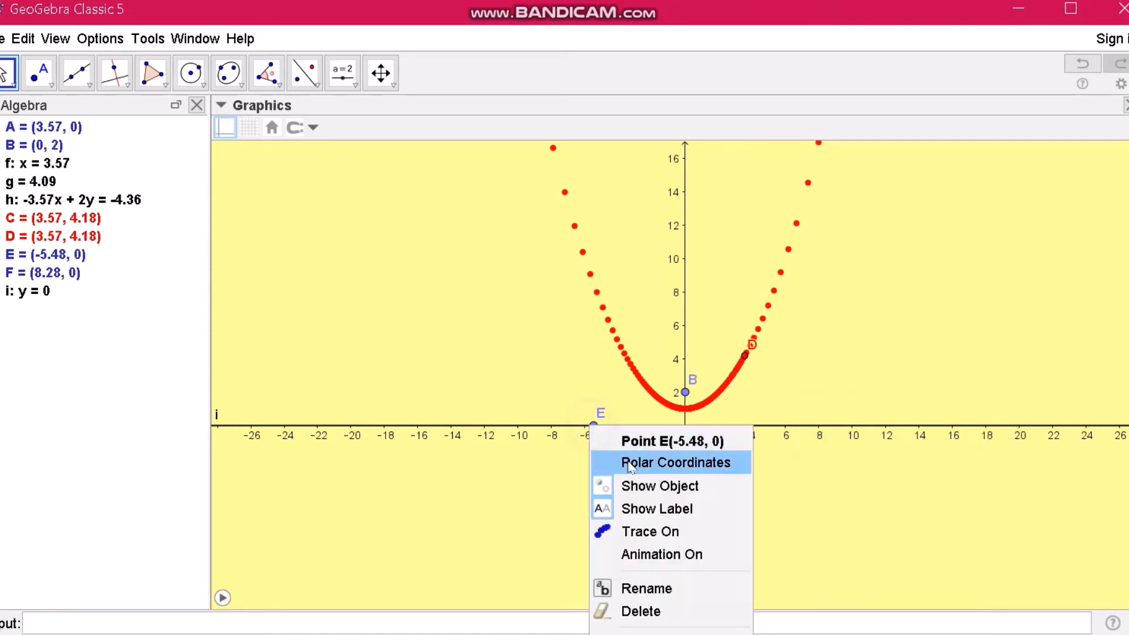
pyautogui.click(680, 489)
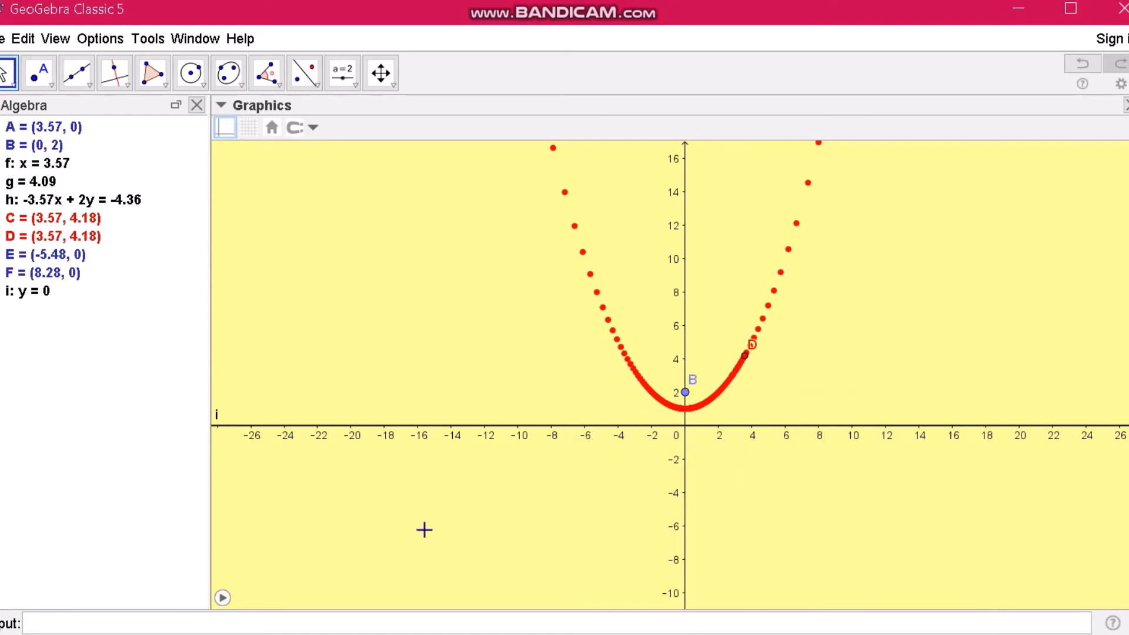
pyautogui.rightClick(685, 393)
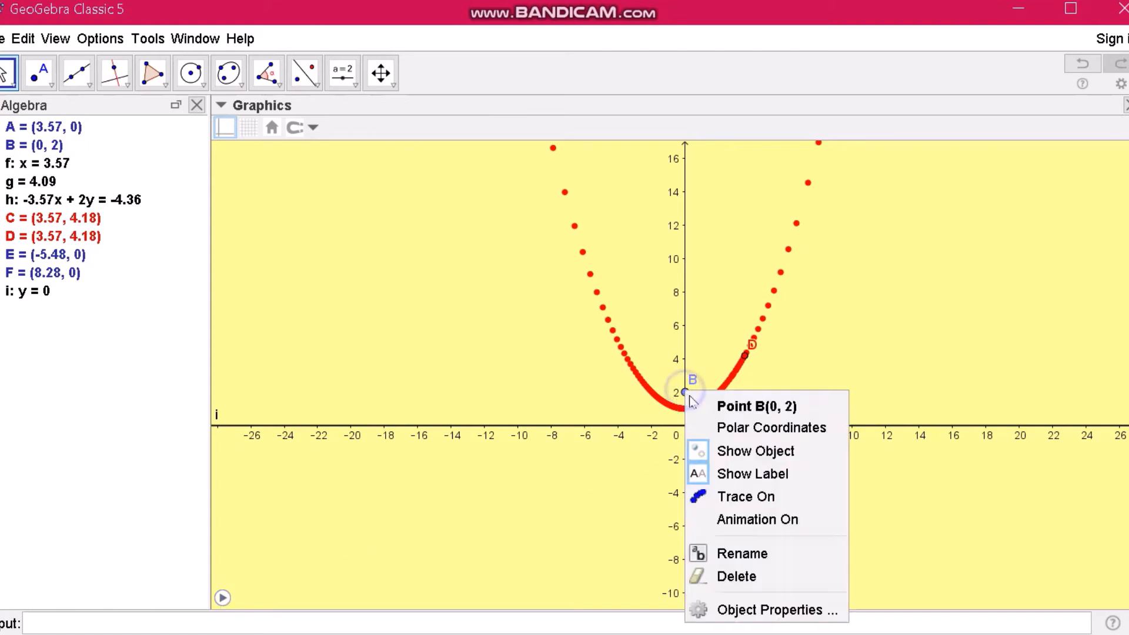
pyautogui.click(775, 456)
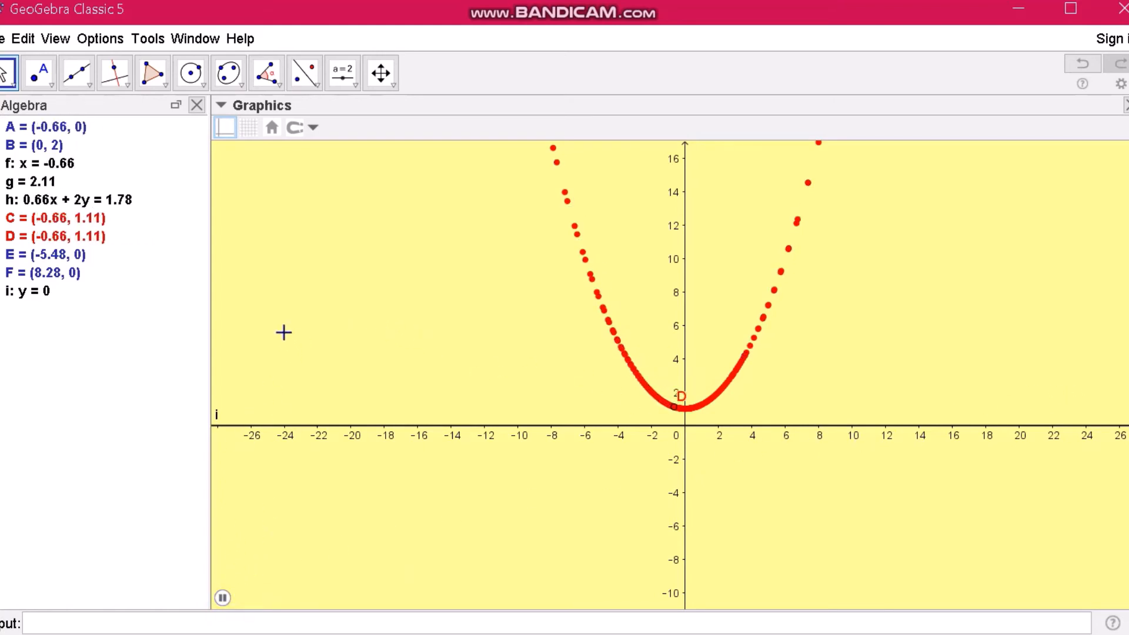
# - Move point A along the x-axis to about (8, 0) and point B down the y-axis to (0, -4)
pyautogui.moveTo(287, 334); pyautogui.dragTo(302, 347)
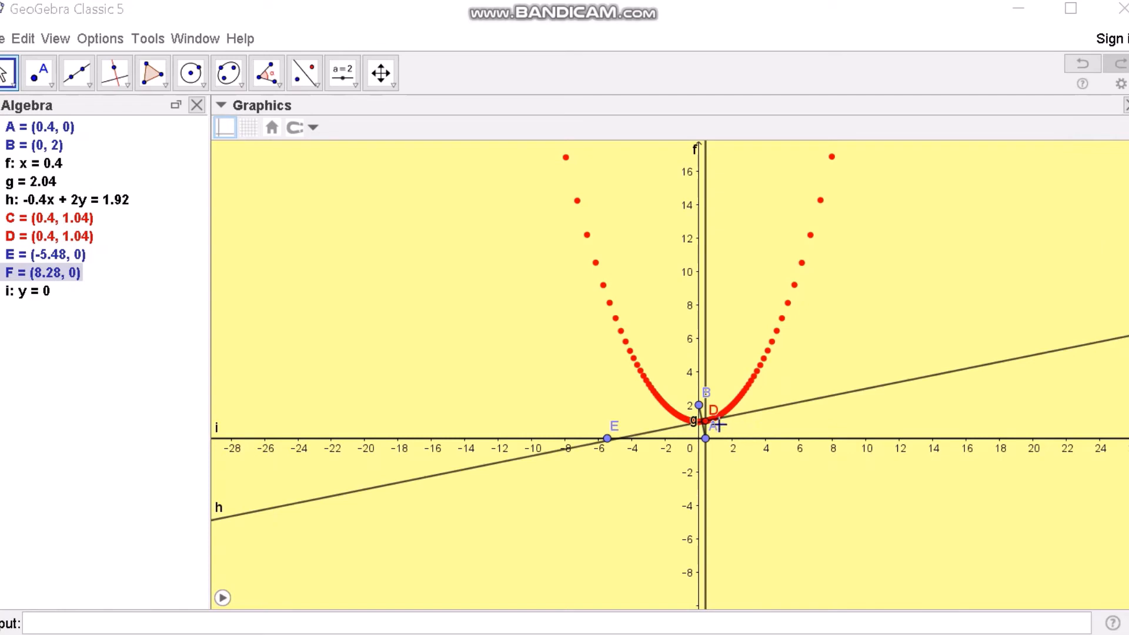
pyautogui.moveTo(704, 414)
pyautogui.mouseDown()
pyautogui.moveTo(674, 416)
pyautogui.moveTo(683, 414)
pyautogui.mouseUp()
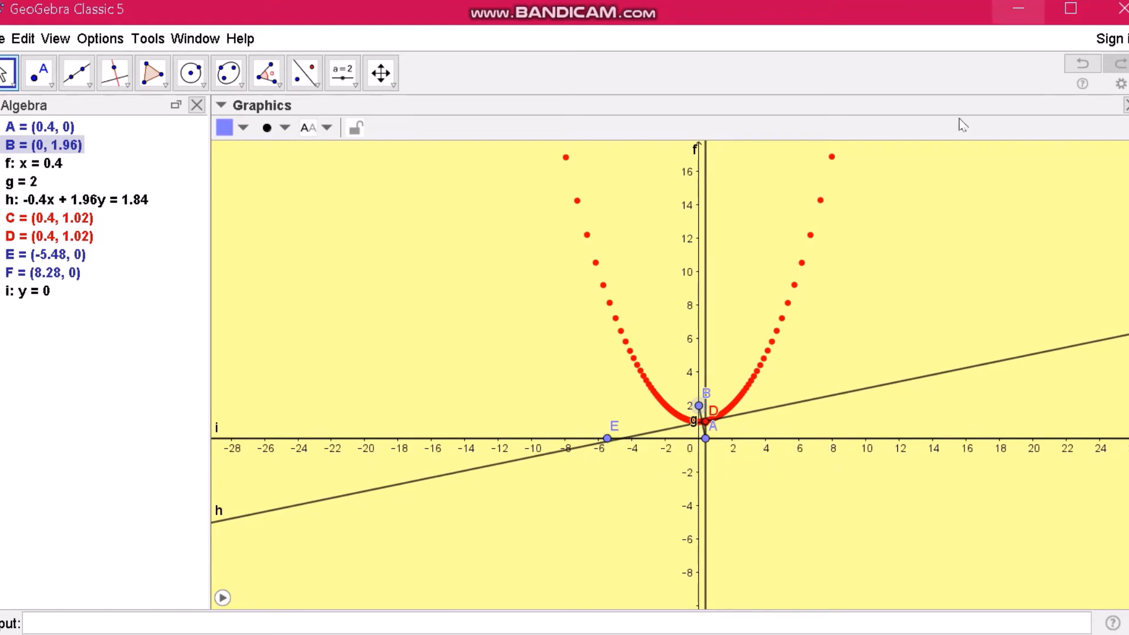
pyautogui.moveTo(707, 448); pyautogui.dragTo(827, 424)
pyautogui.moveTo(698, 413); pyautogui.dragTo(701, 516)
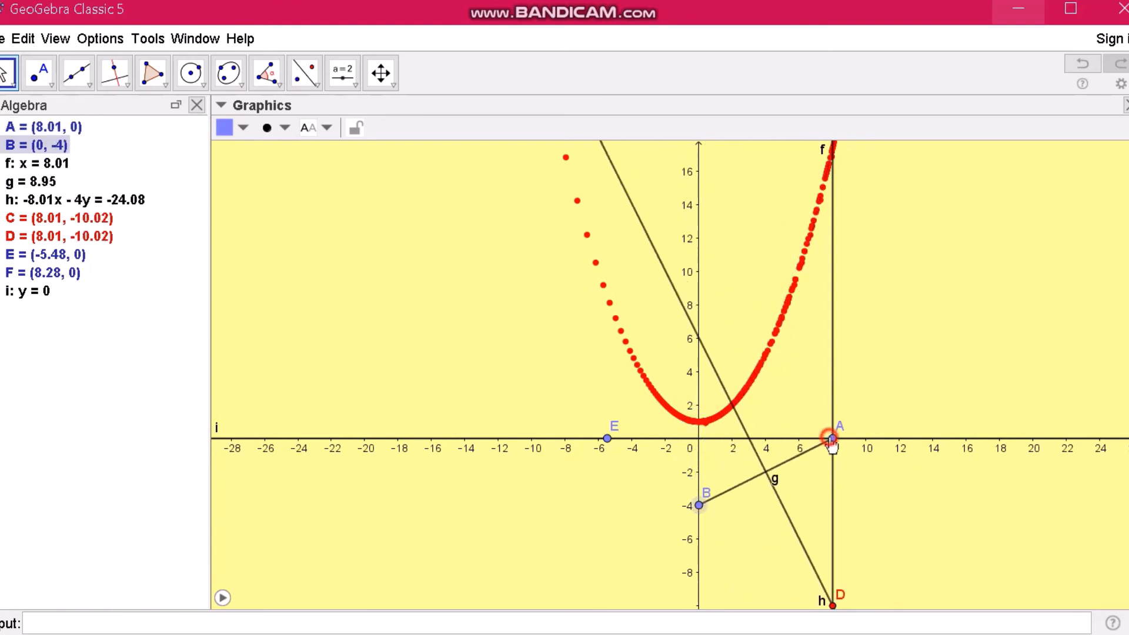
# - Move point A back near the origin, run its animation to trace the downward parabola, and pause it
pyautogui.moveTo(830, 442)
pyautogui.mouseDown()
pyautogui.moveTo(690, 399)
pyautogui.moveTo(701, 400)
pyautogui.mouseUp()
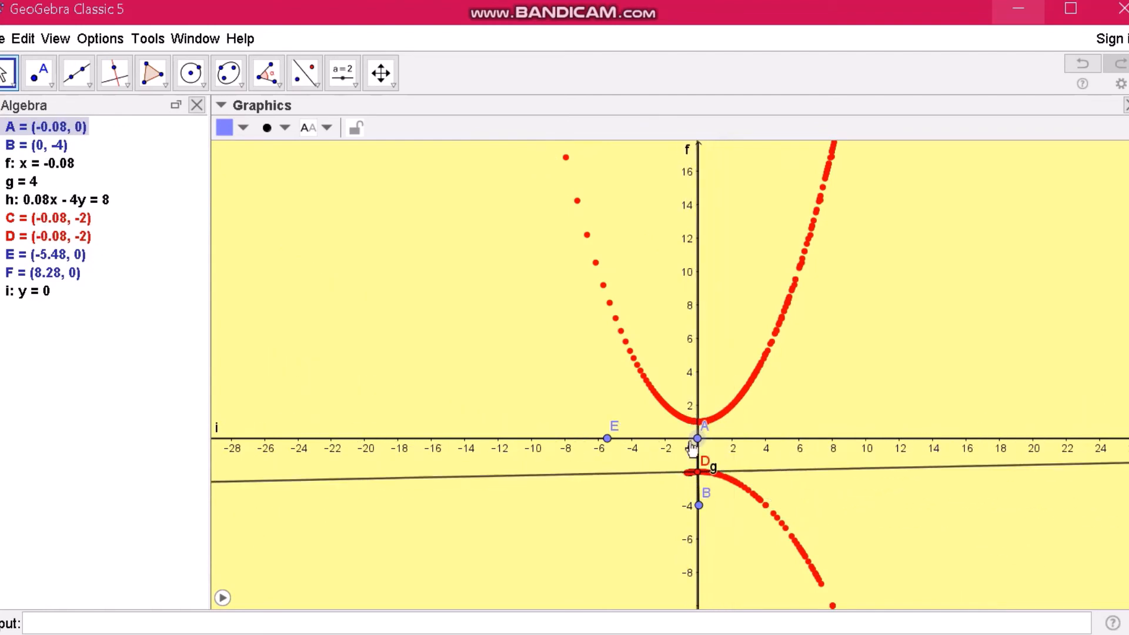
pyautogui.click(222, 597)
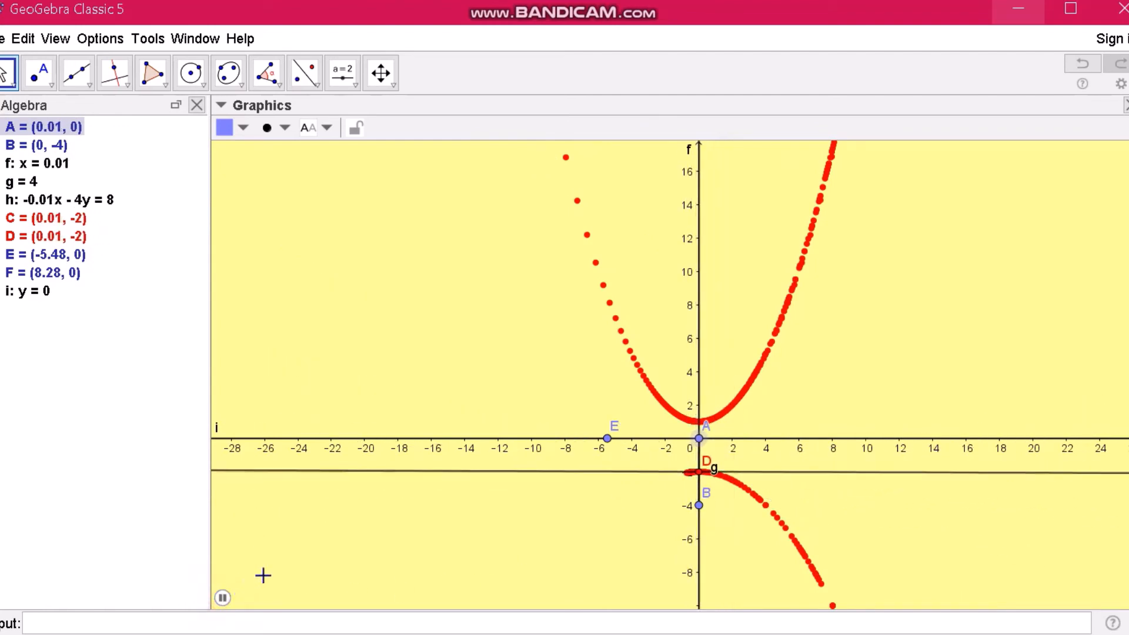
pyautogui.moveTo(444, 345); pyautogui.dragTo(443, 352)
pyautogui.moveTo(619, 294); pyautogui.dragTo(606, 205)
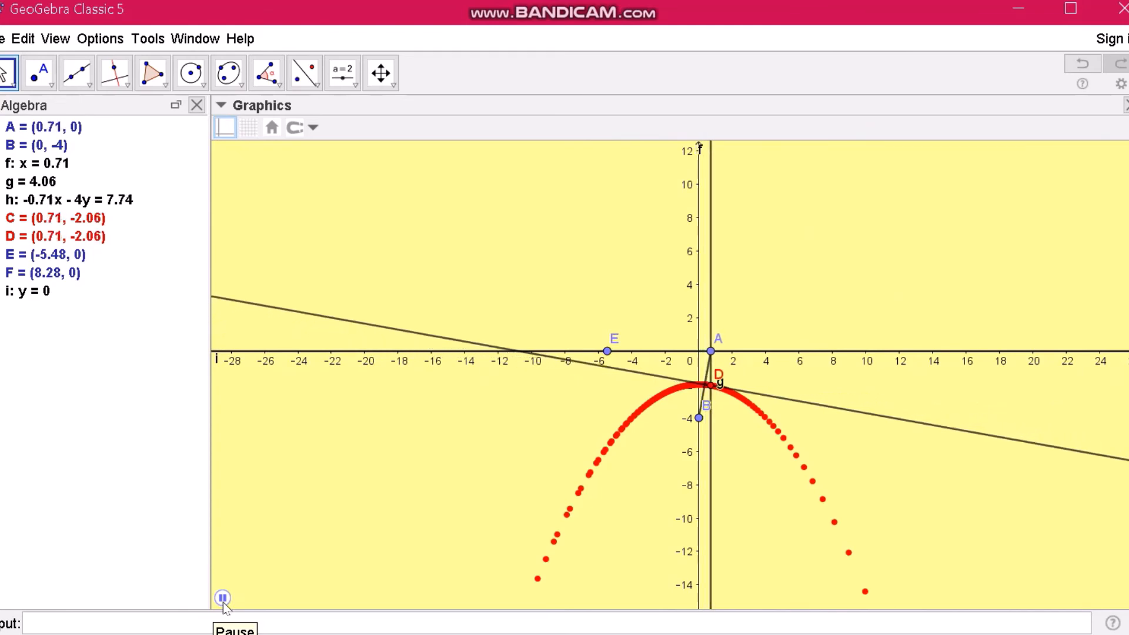
pyautogui.click(223, 598)
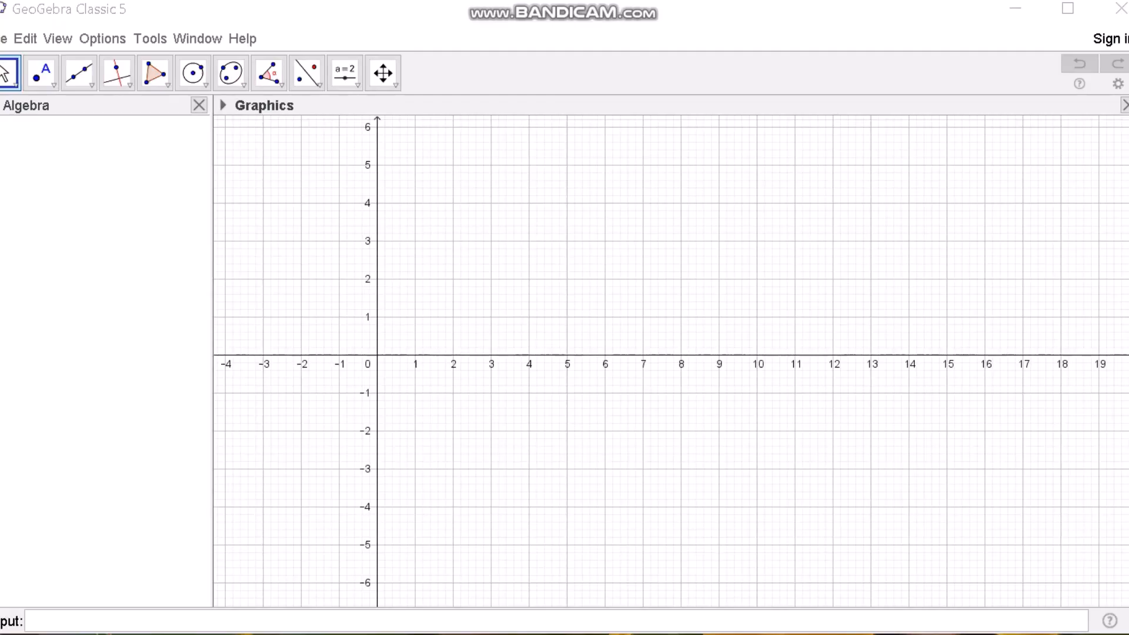
# - Place a point at (3, 0) and draw a parabola with it as focus and the y-axis as directrix
pyautogui.click(41, 73)
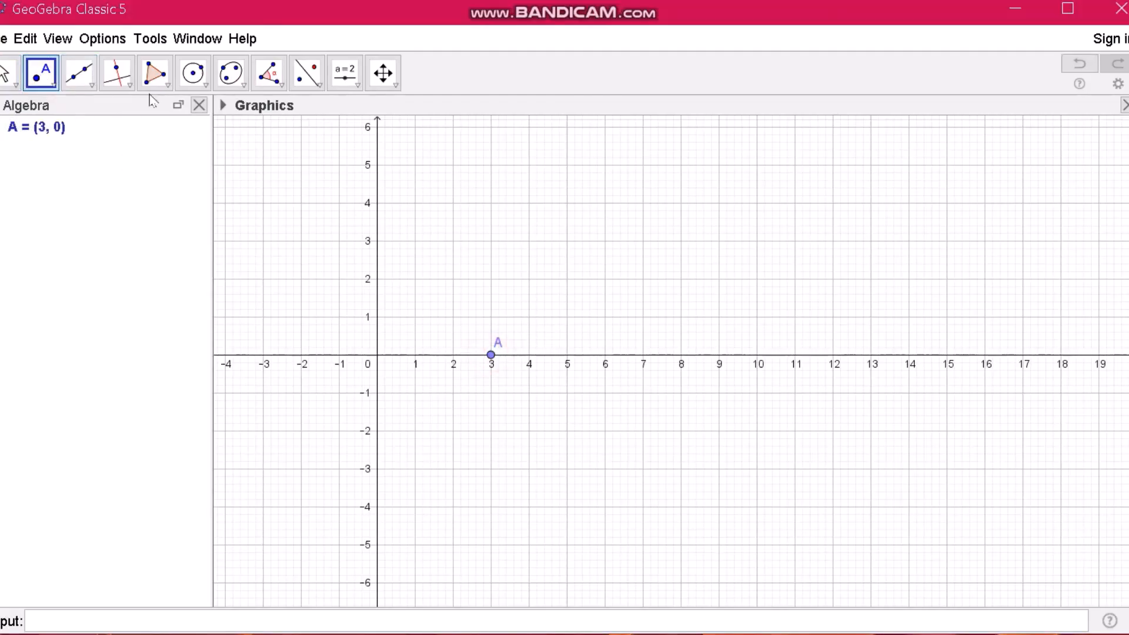
pyautogui.click(230, 73)
pyautogui.click(253, 175)
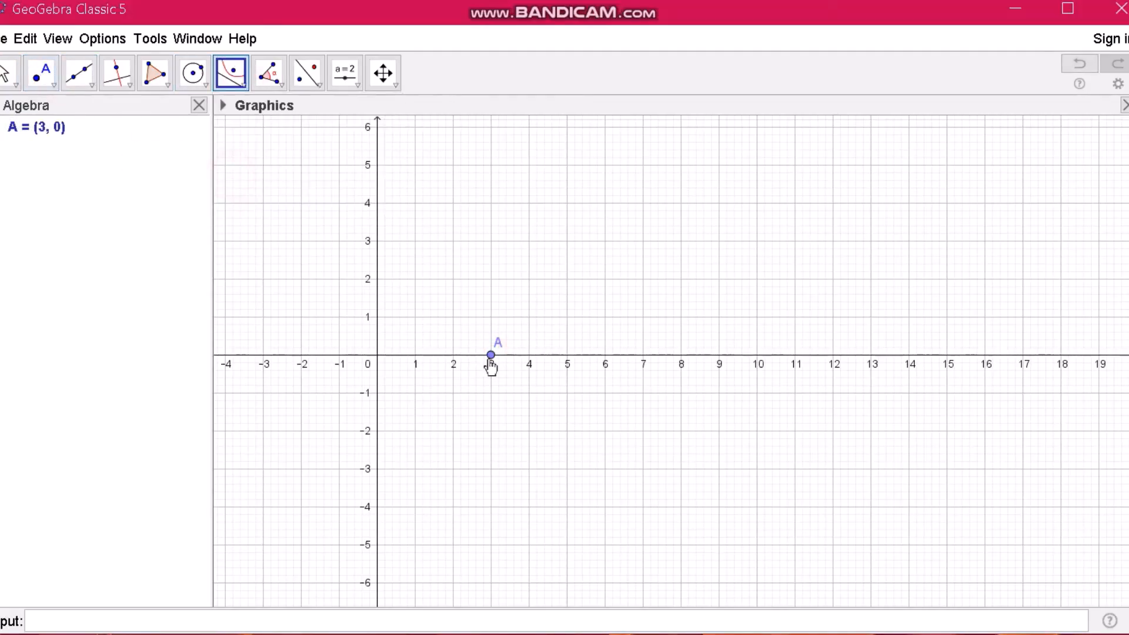
pyautogui.click(379, 355)
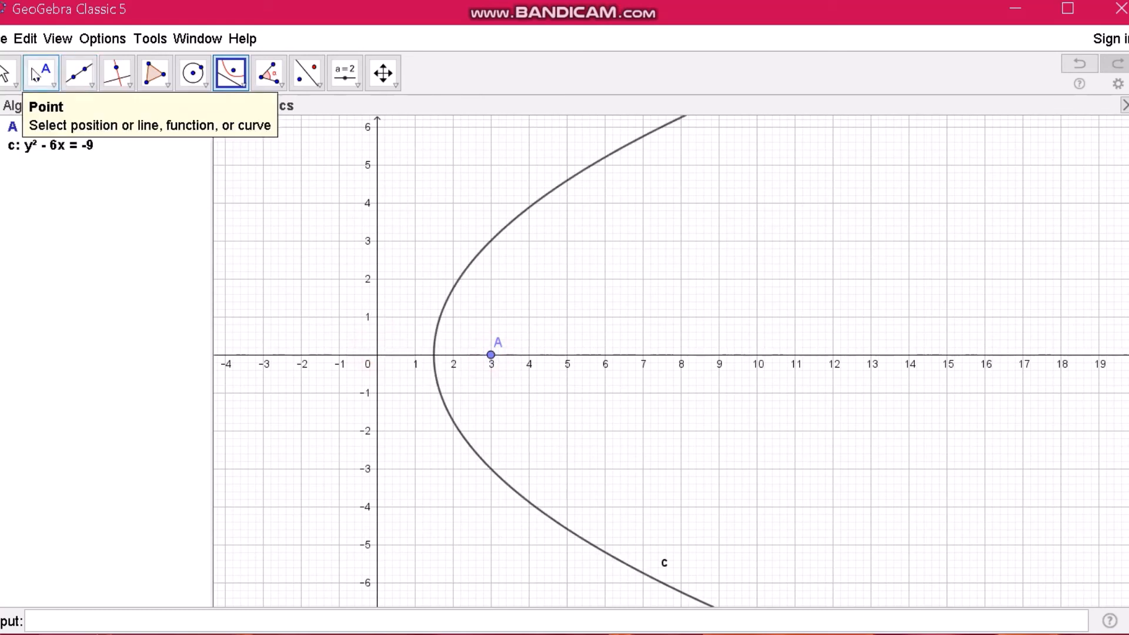
# - Place a point at (0, 2) and draw a parabola with it as focus and the x-axis as directrix
pyautogui.click(40, 73)
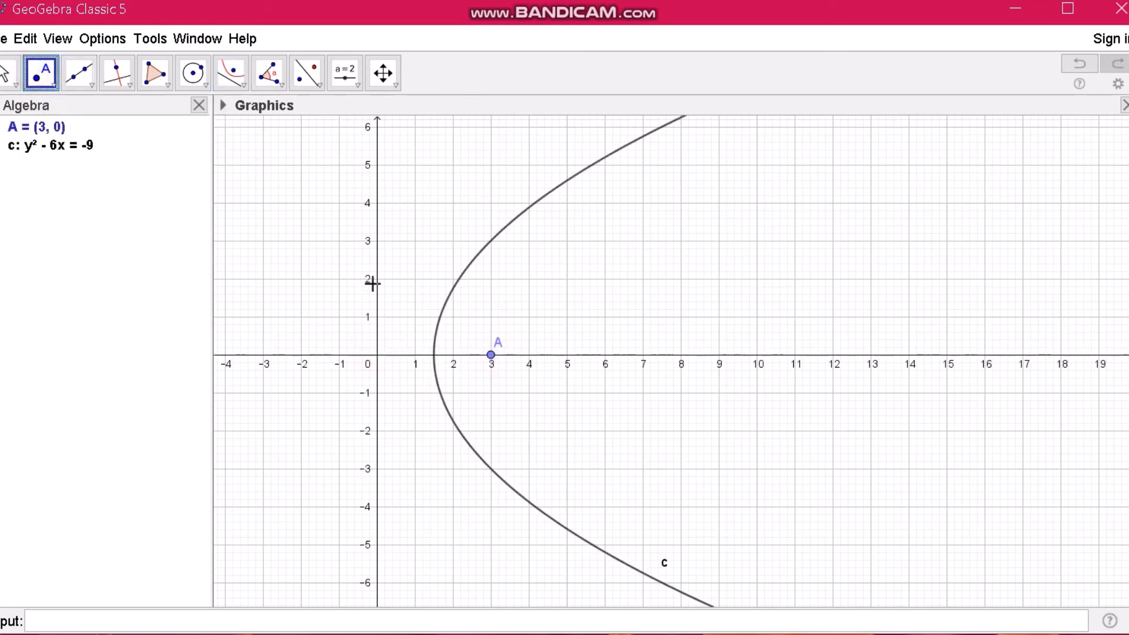
pyautogui.click(242, 83)
pyautogui.click(265, 174)
pyautogui.click(395, 355)
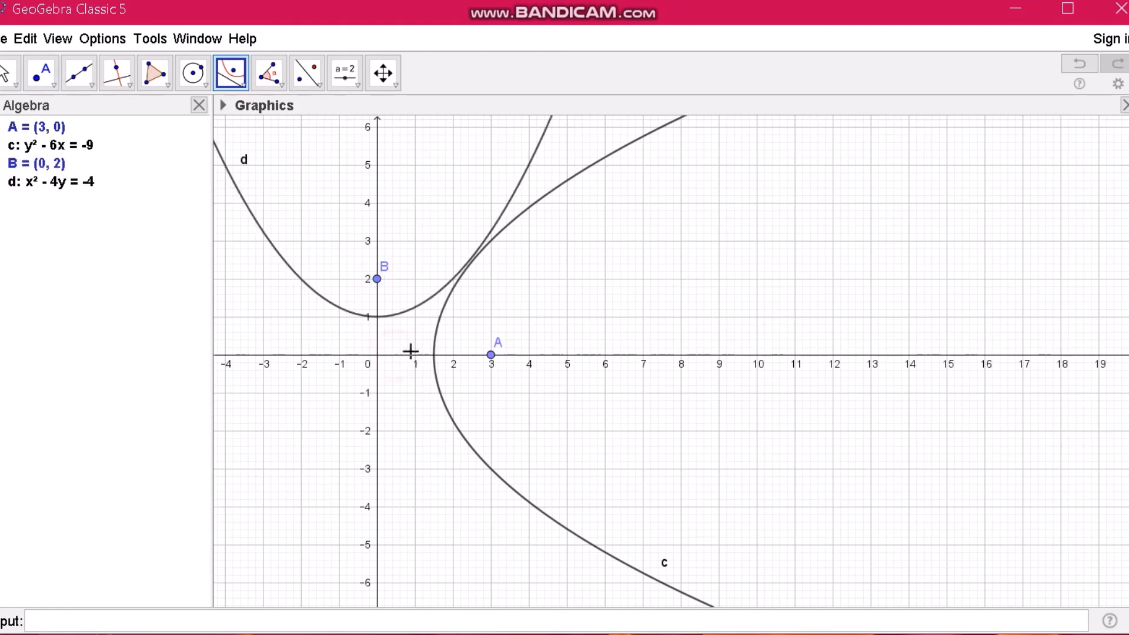
# - Place a point at about (-2.54, 0) and draw a parabola with it as focus and the y-axis as directrix
pyautogui.click(41, 73)
pyautogui.click(281, 355)
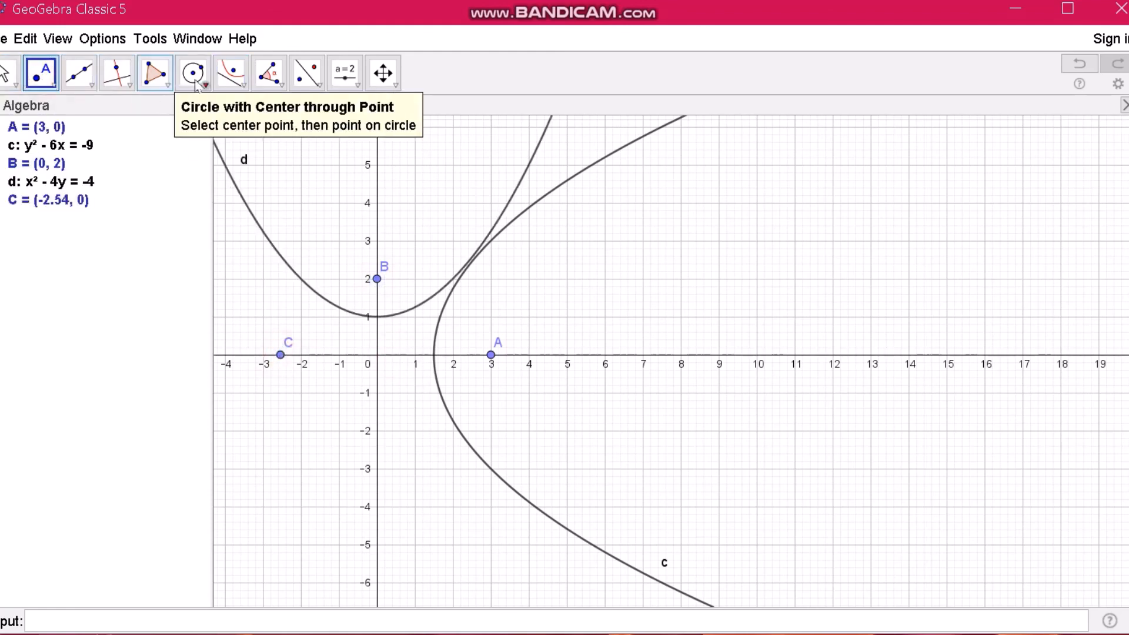
pyautogui.click(235, 76)
pyautogui.click(250, 171)
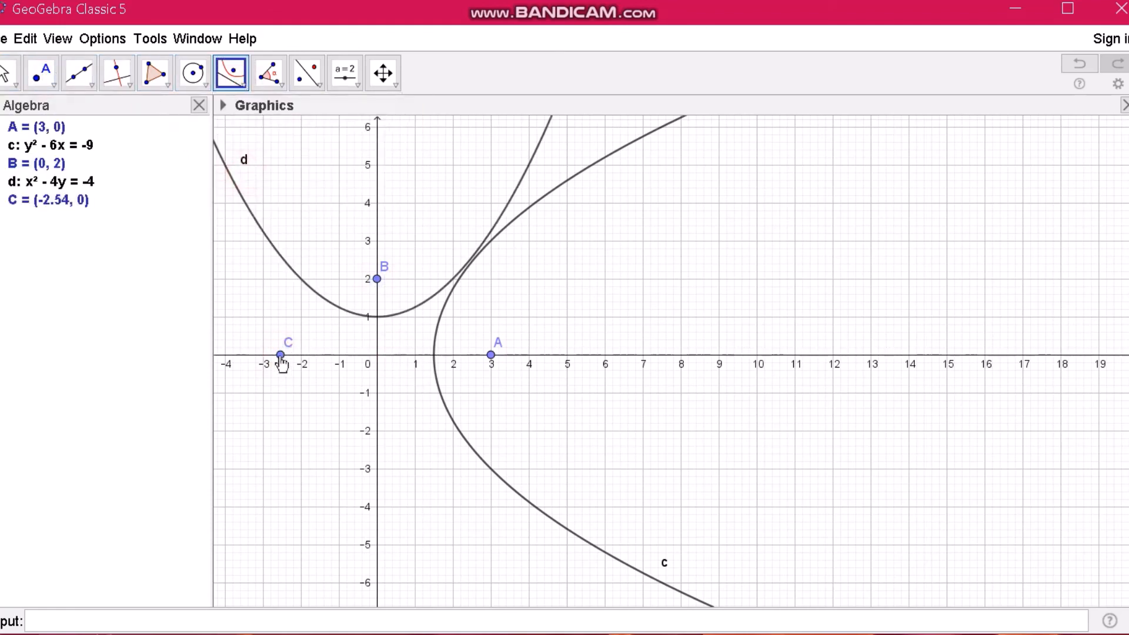
pyautogui.click(378, 367)
# - Place a point at about (8.34, 2.38) and draw a parabola with it as focus and the x-axis as directrix
pyautogui.click(40, 73)
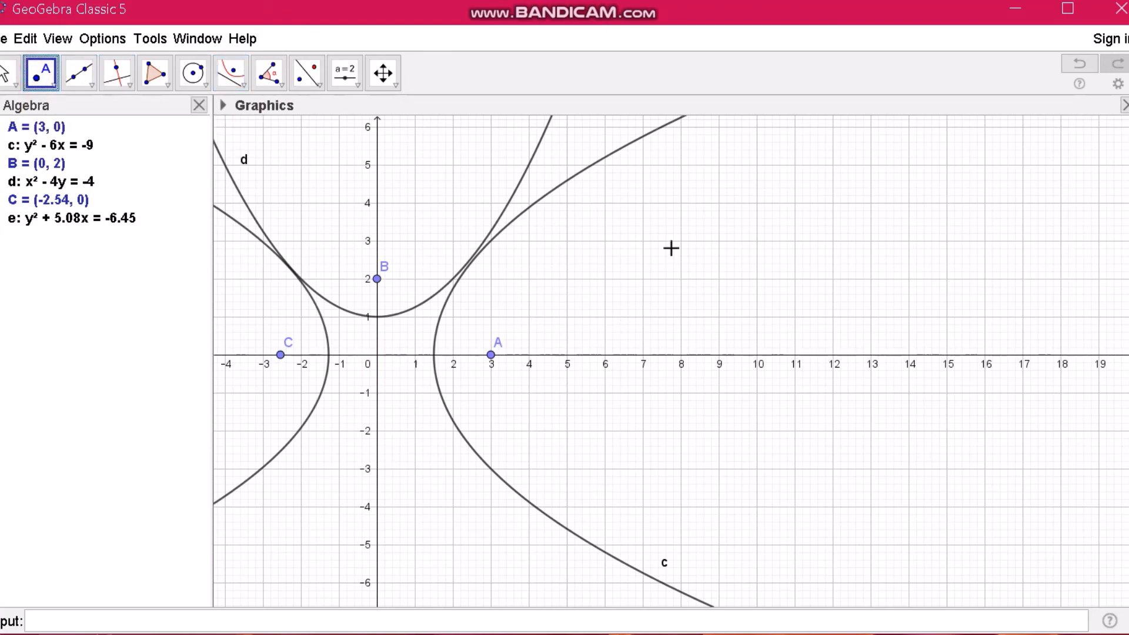
pyautogui.click(231, 73)
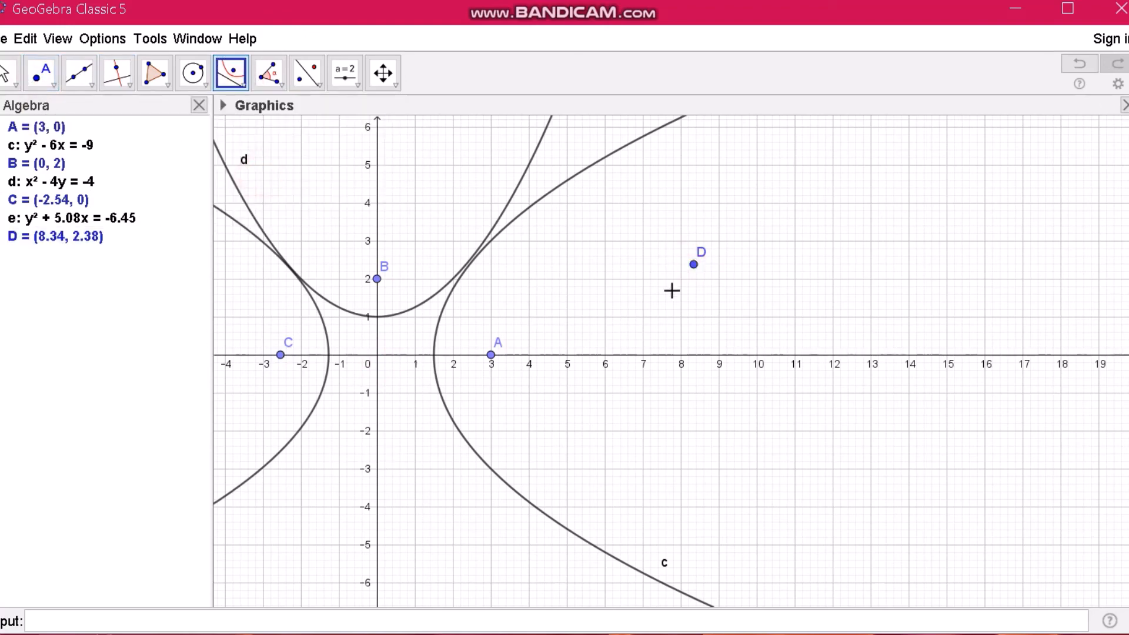
pyautogui.click(716, 357)
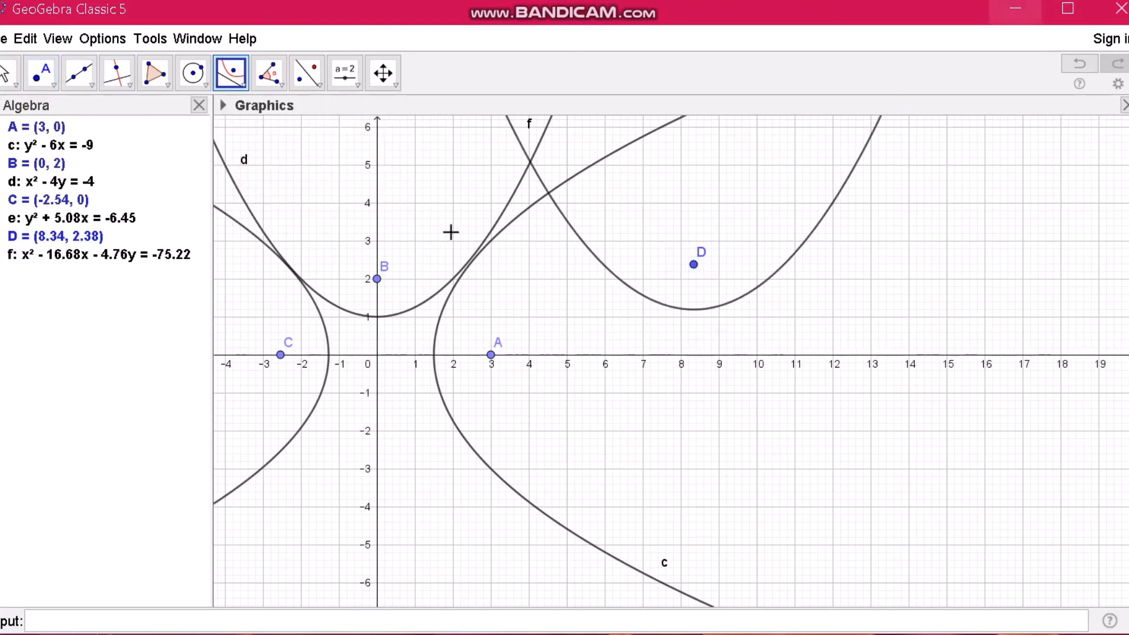
# - Place a point at about (10.96, -3.34) and draw a parabola with it as focus and the x-axis as directrix
pyautogui.click(40, 70)
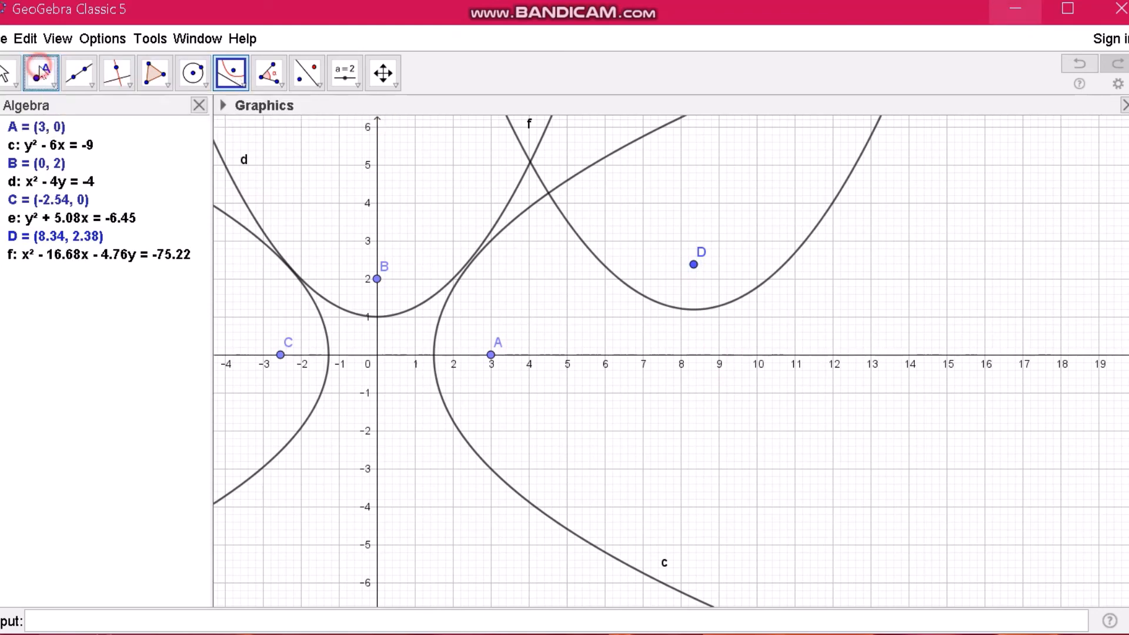
pyautogui.click(231, 73)
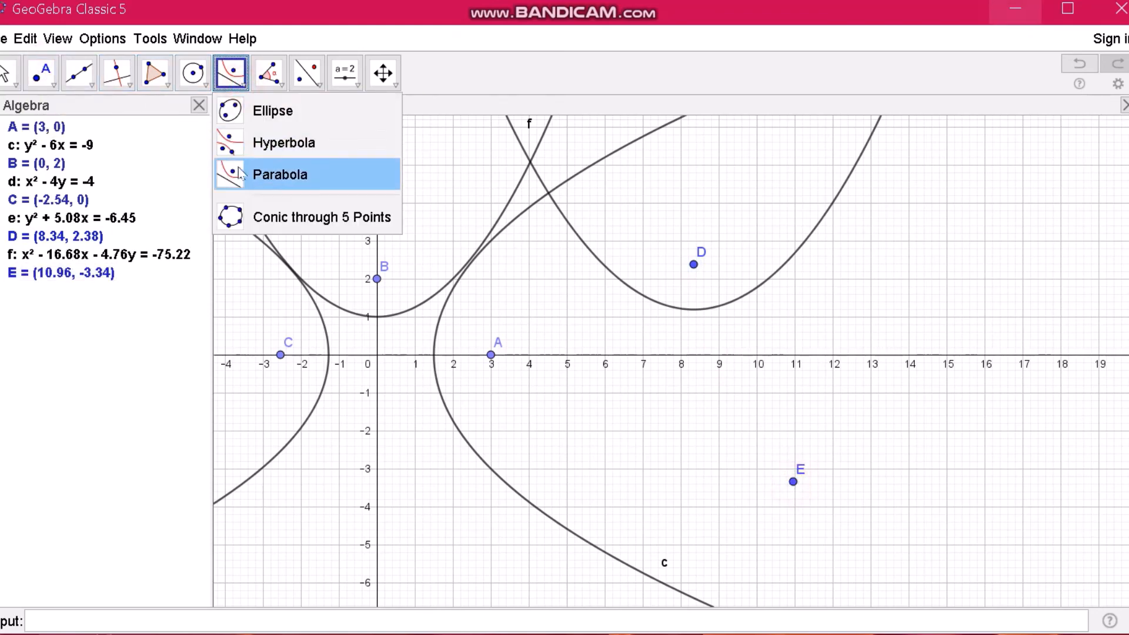
pyautogui.click(808, 356)
# - Place a point at about (5.54, -1.66) and draw a parabola with it as focus and the x-axis as directrix
pyautogui.click(40, 70)
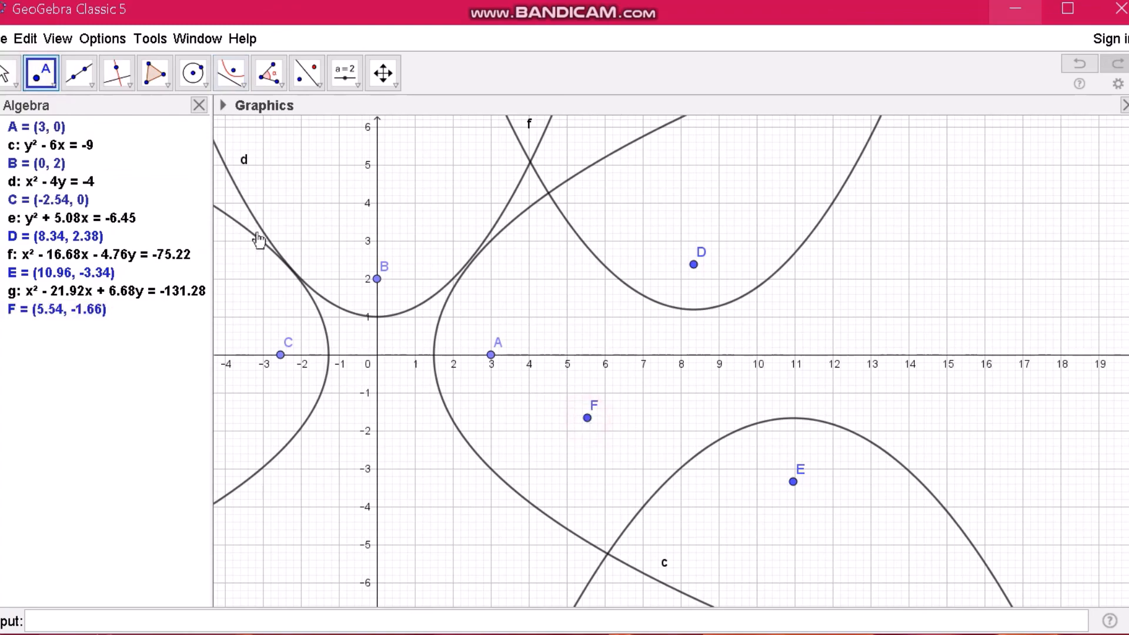
pyautogui.click(231, 73)
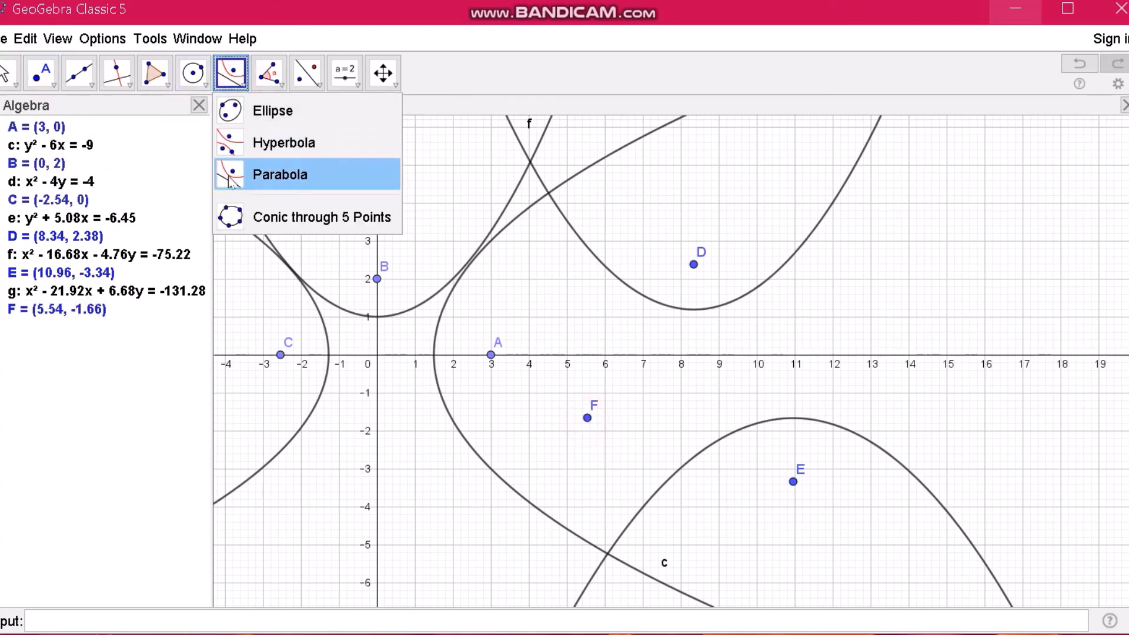
pyautogui.click(605, 356)
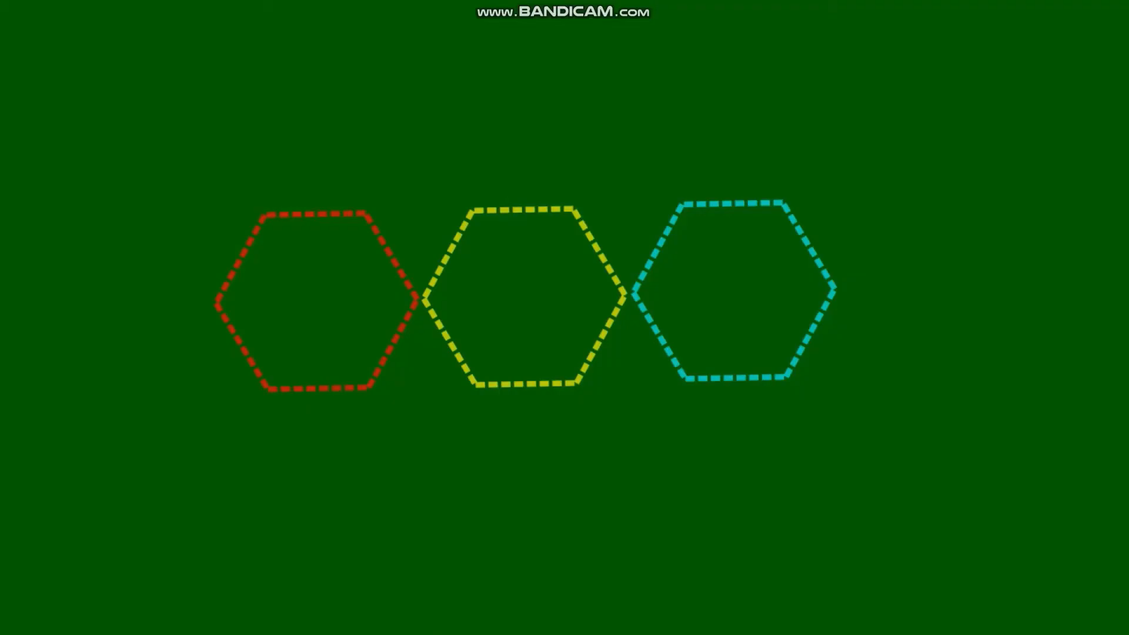